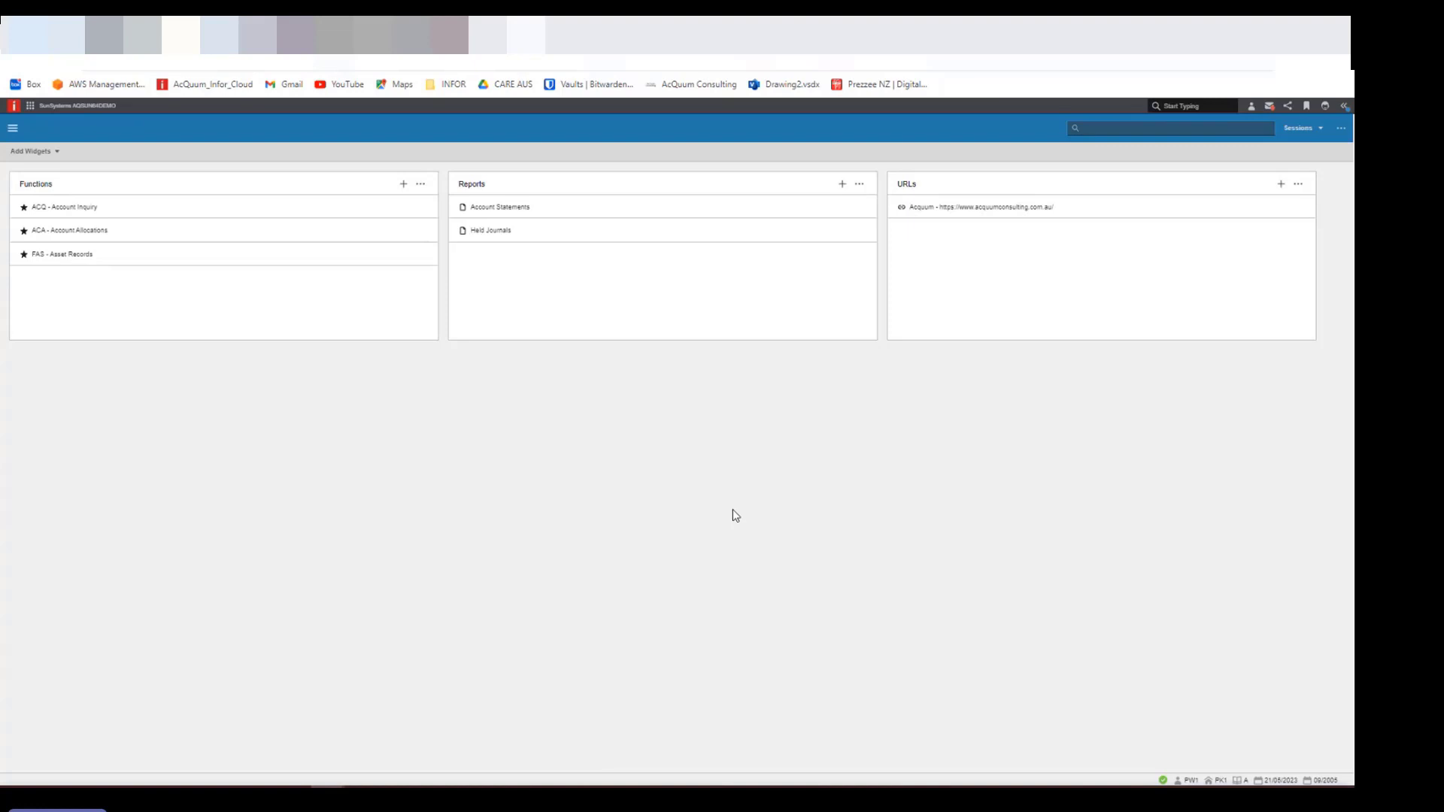
- Search for the Journal Type (JNT) function and open it with the standard Journal Type form (JD)
{"action": "left_click", "coordinate": [1116, 128]}
{"action": "type", "text": "journ"}
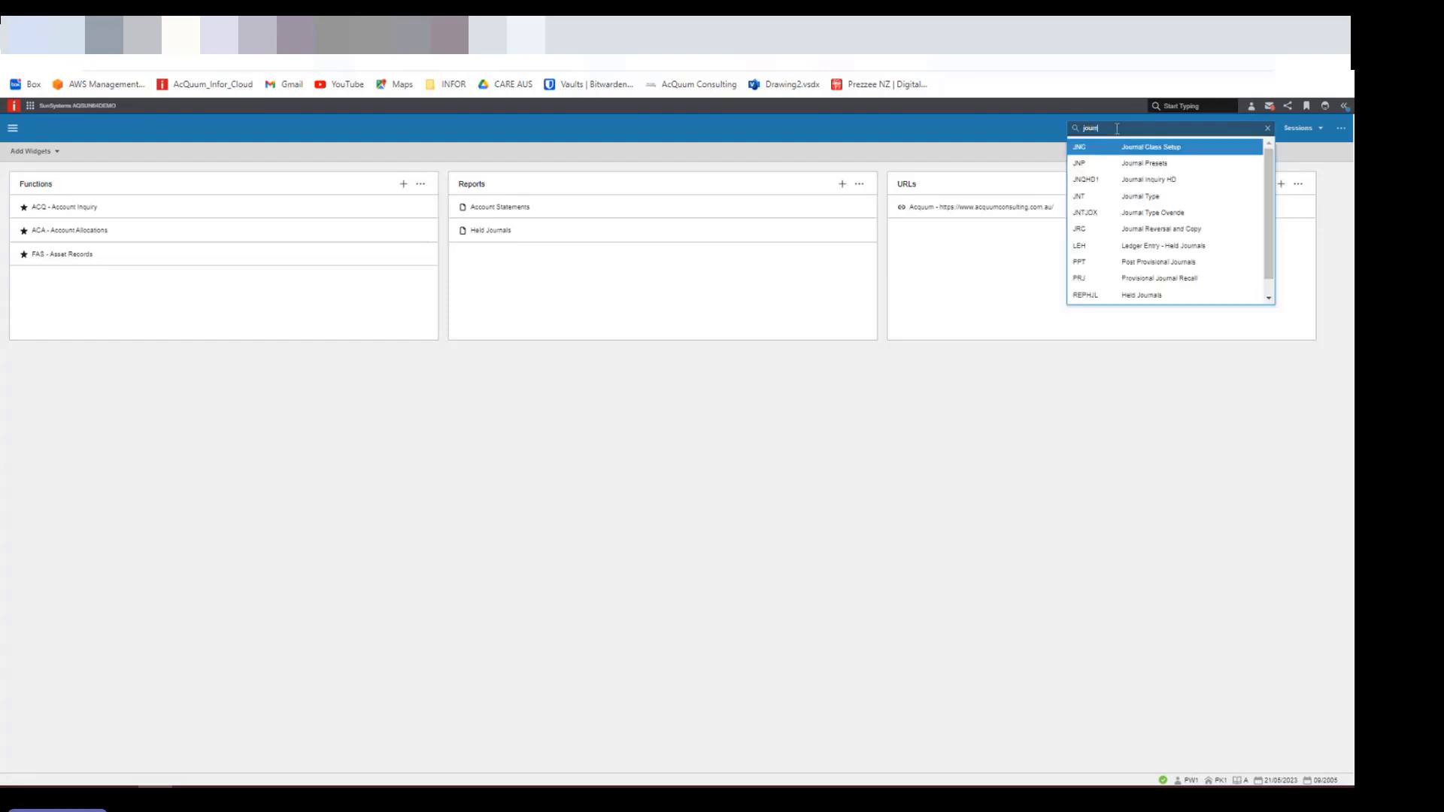
{"action": "type", "text": "al"}
{"action": "key", "text": "Down"}
{"action": "key", "text": "Down"}
{"action": "key", "text": "Down"}
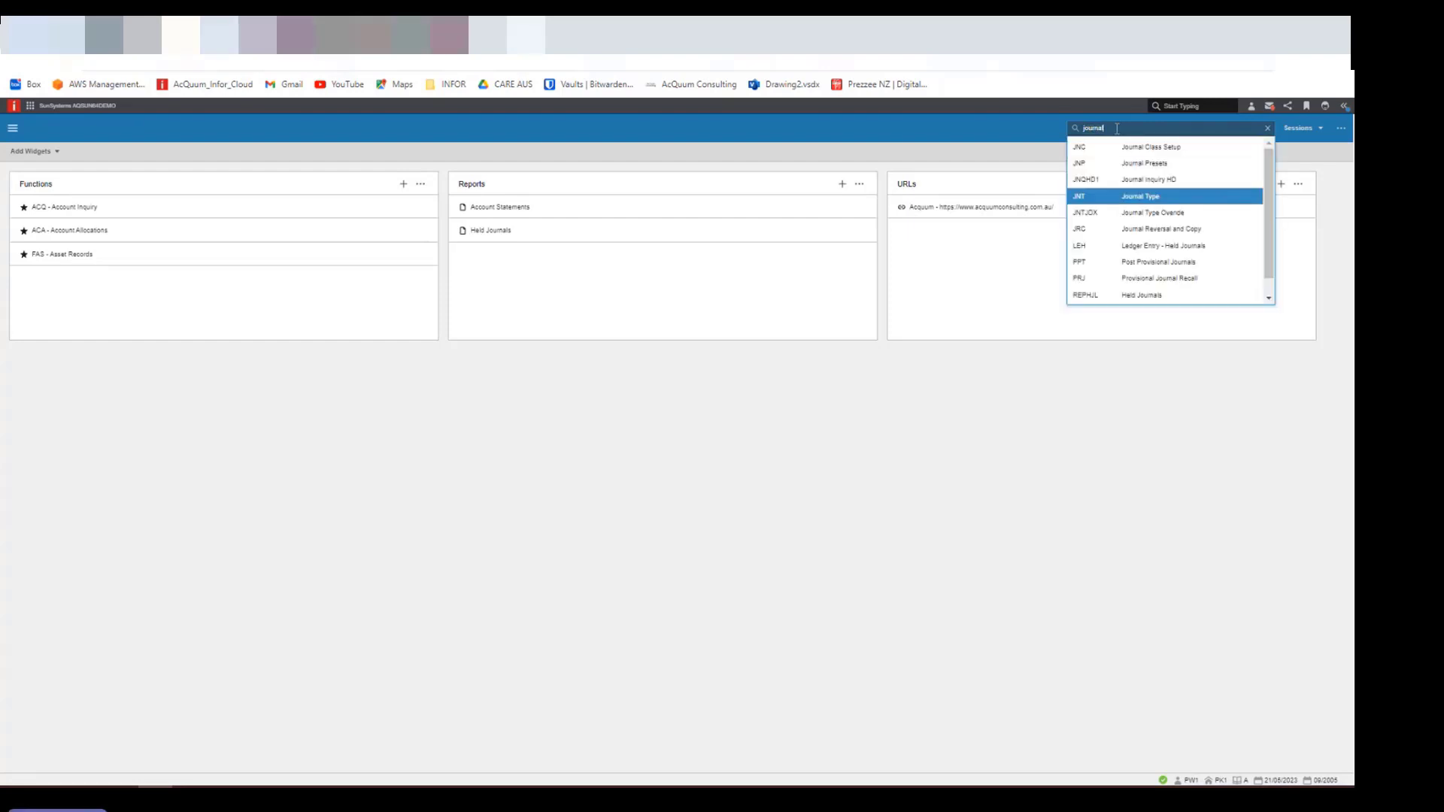
{"action": "key", "text": "Return"}
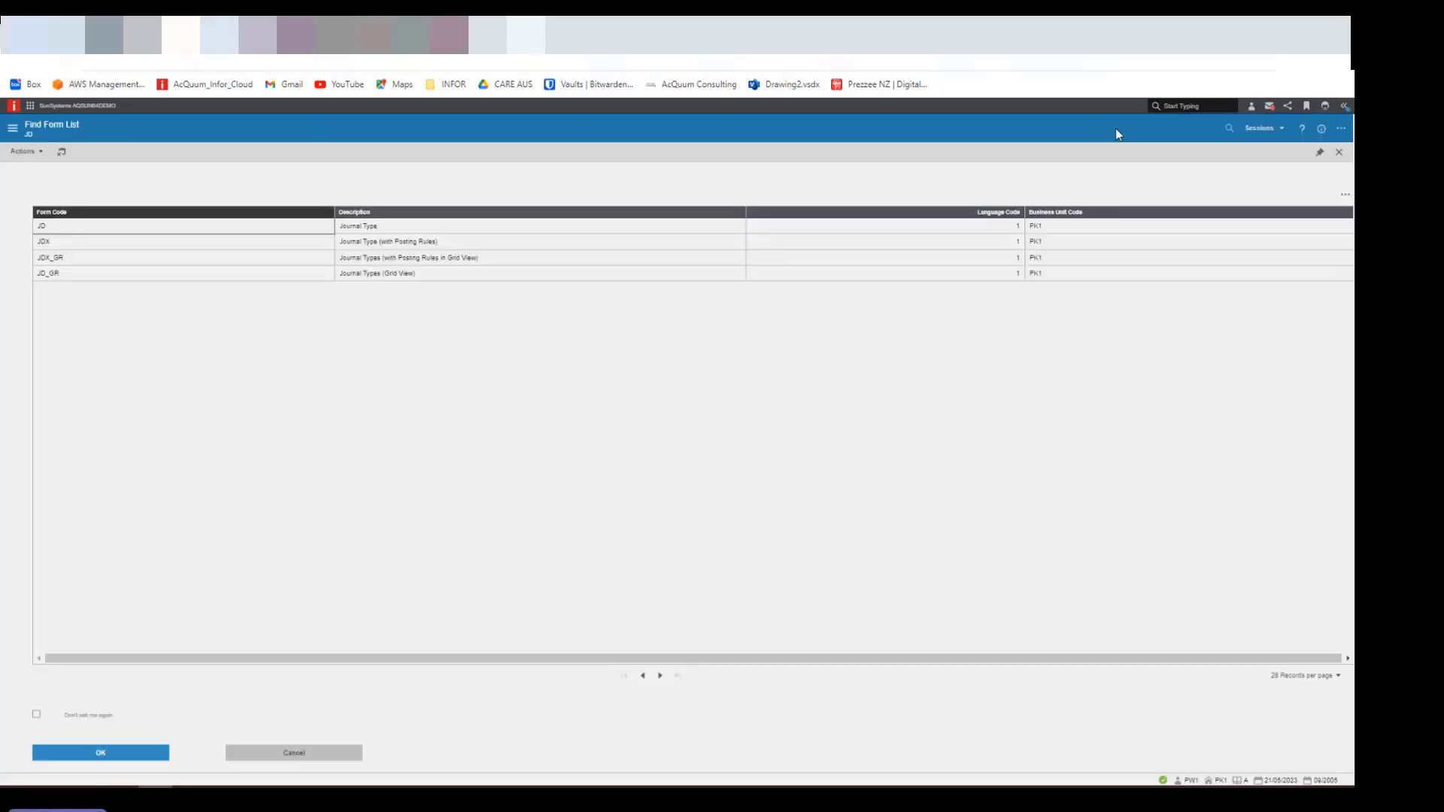
{"action": "left_click", "coordinate": [101, 755]}
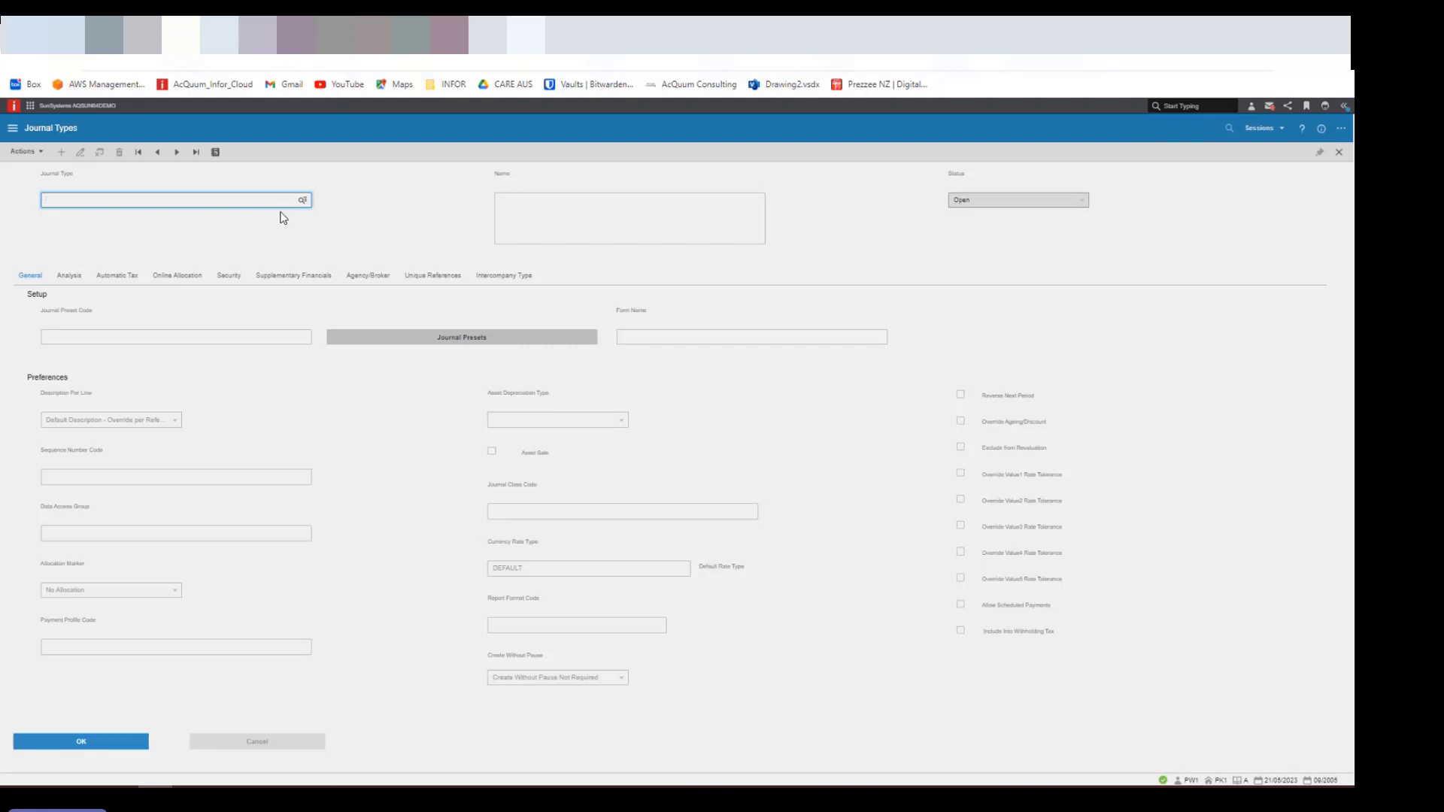
- Look up the PI (PI -Local) journal type and load its record
{"action": "left_click", "coordinate": [303, 202]}
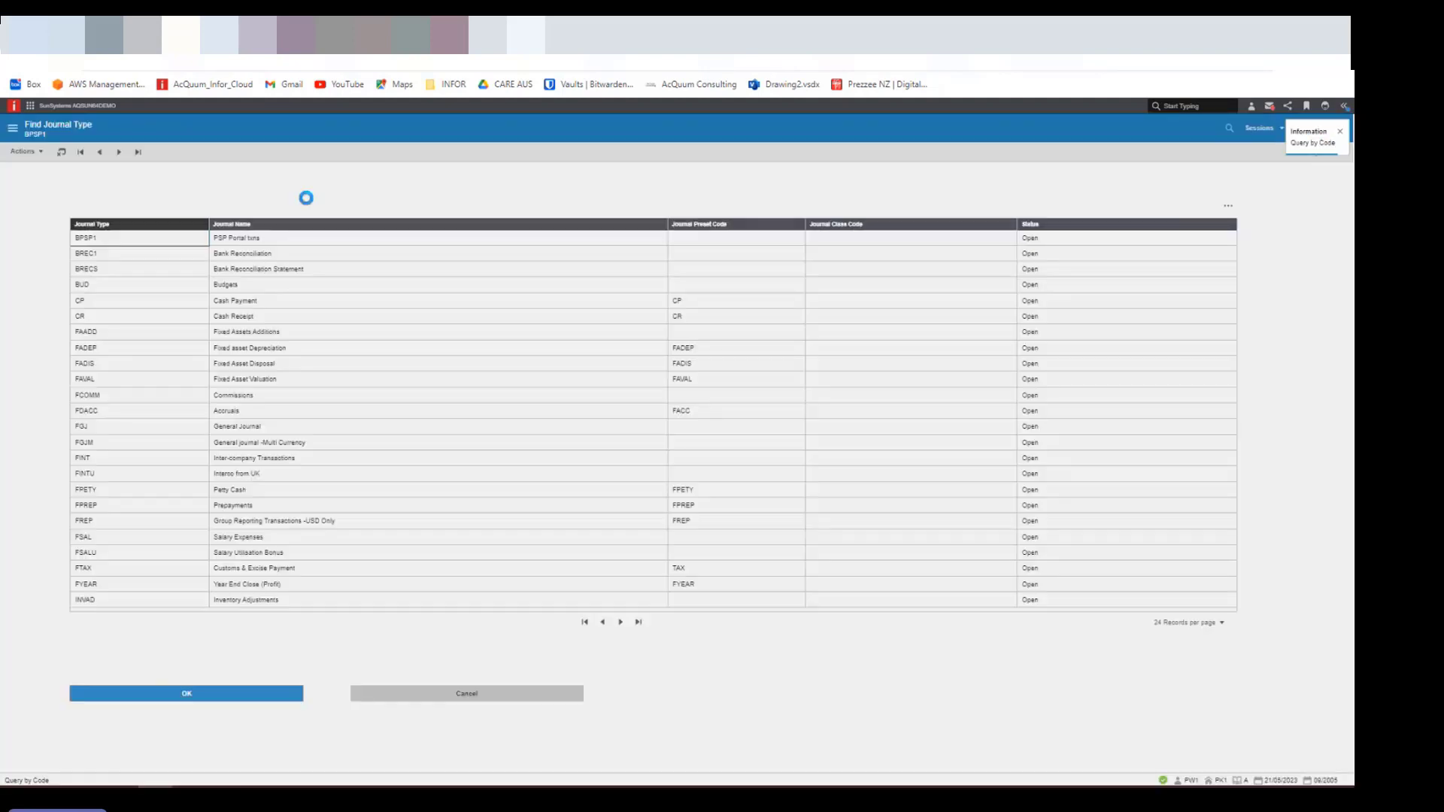
{"action": "left_click", "coordinate": [621, 622]}
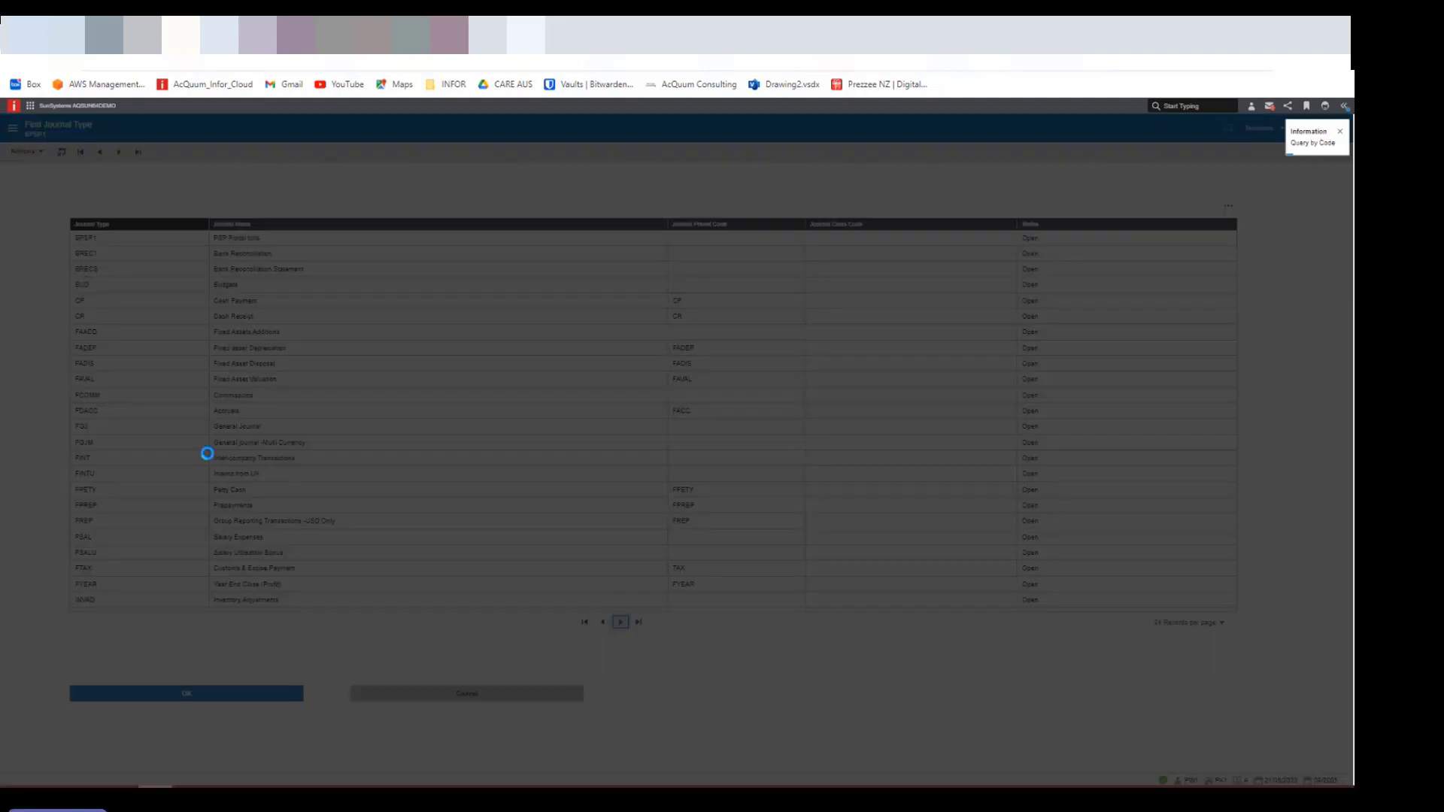
{"action": "left_click", "coordinate": [106, 334]}
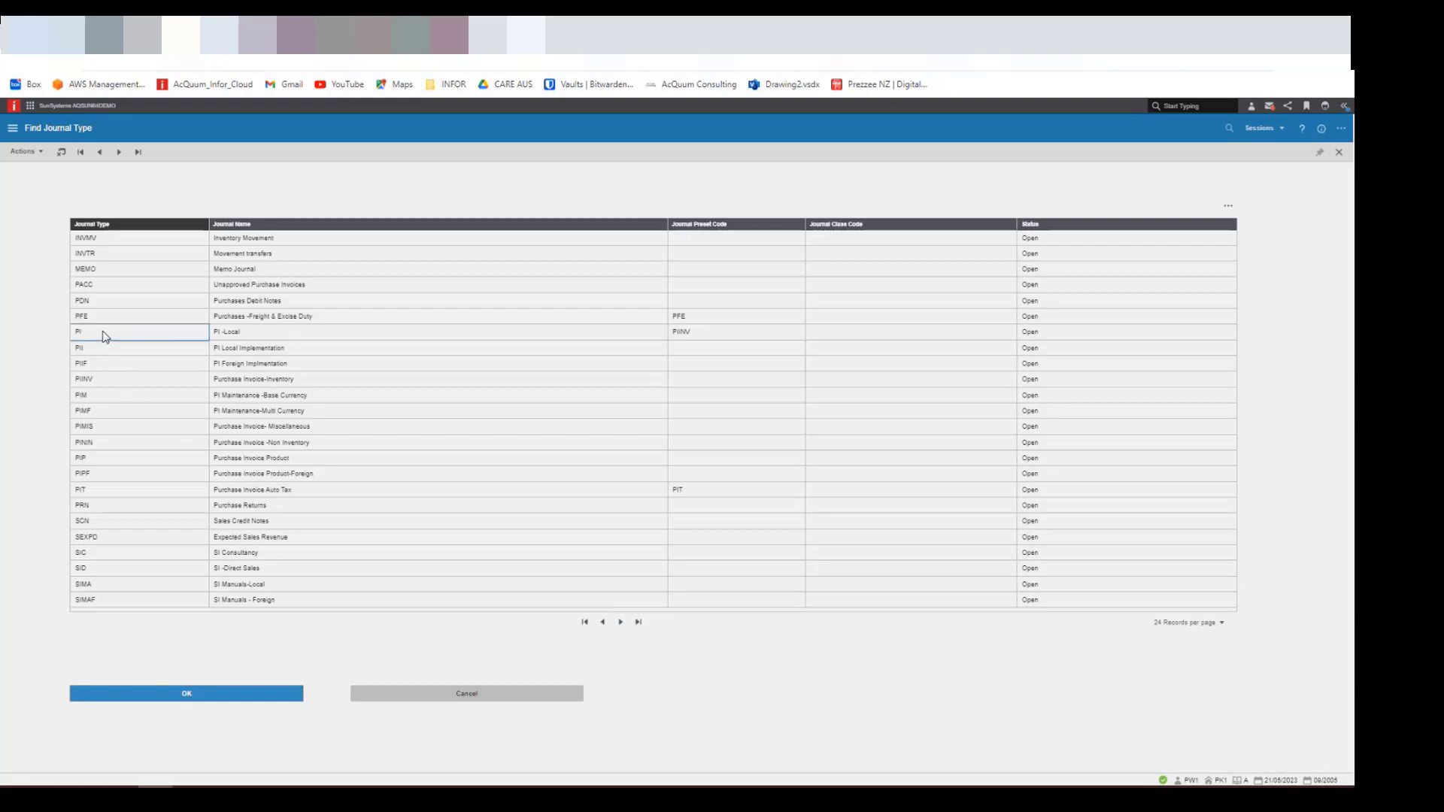
{"action": "left_click", "coordinate": [200, 695]}
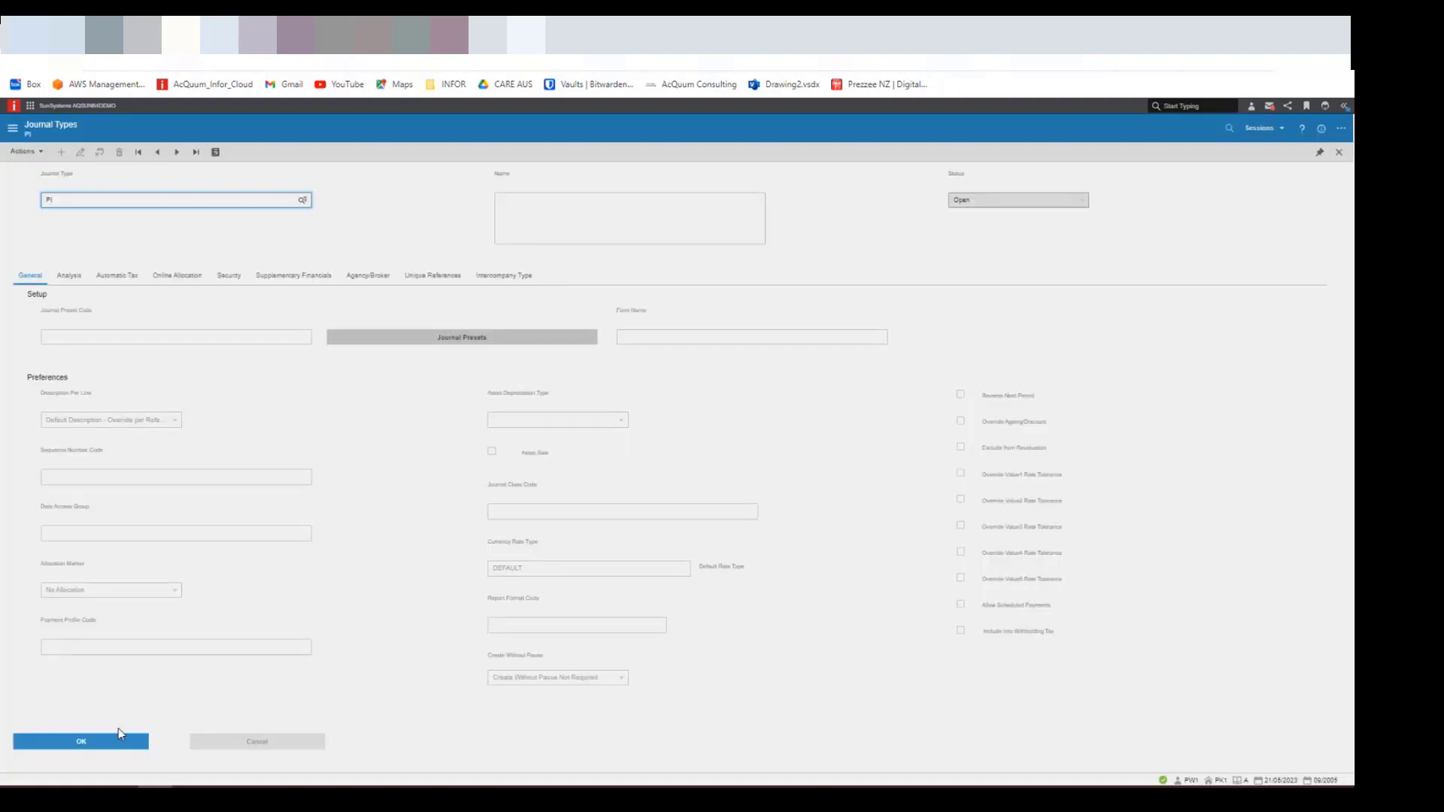
{"action": "left_click", "coordinate": [110, 747]}
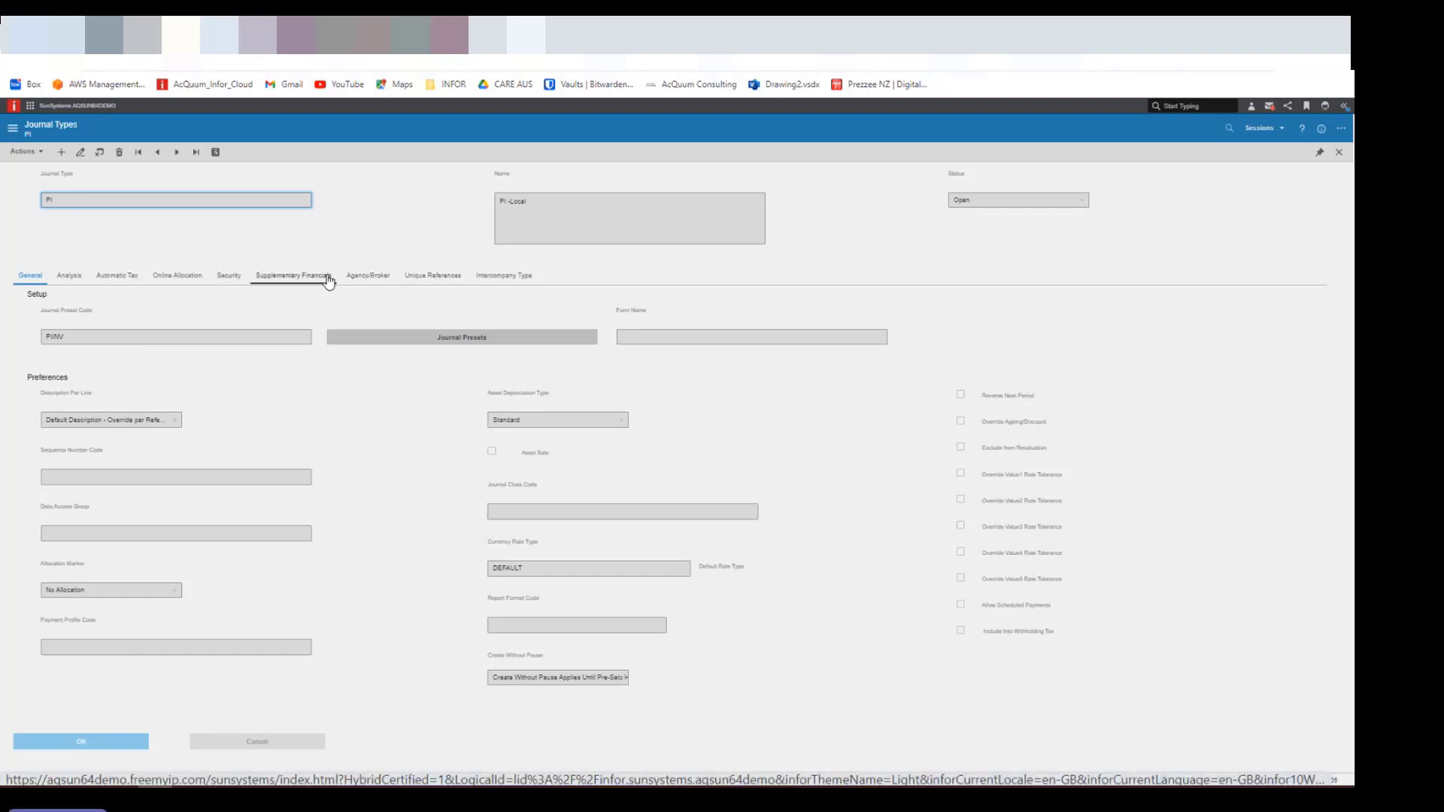
- Amend the PI journal type's Unique References setting to Unique Ref Is Mandatory
{"action": "left_click", "coordinate": [427, 278]}
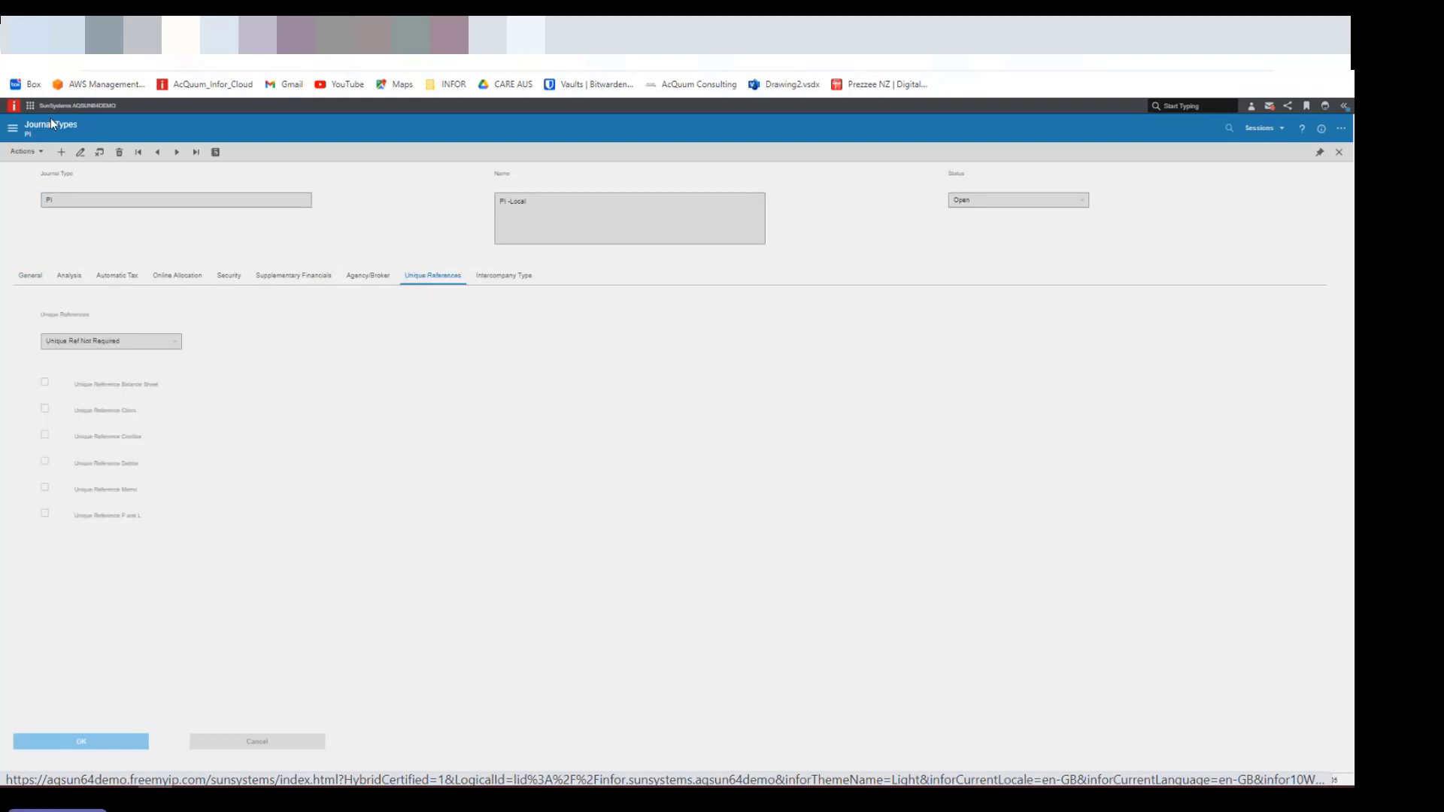
{"action": "left_click", "coordinate": [82, 153]}
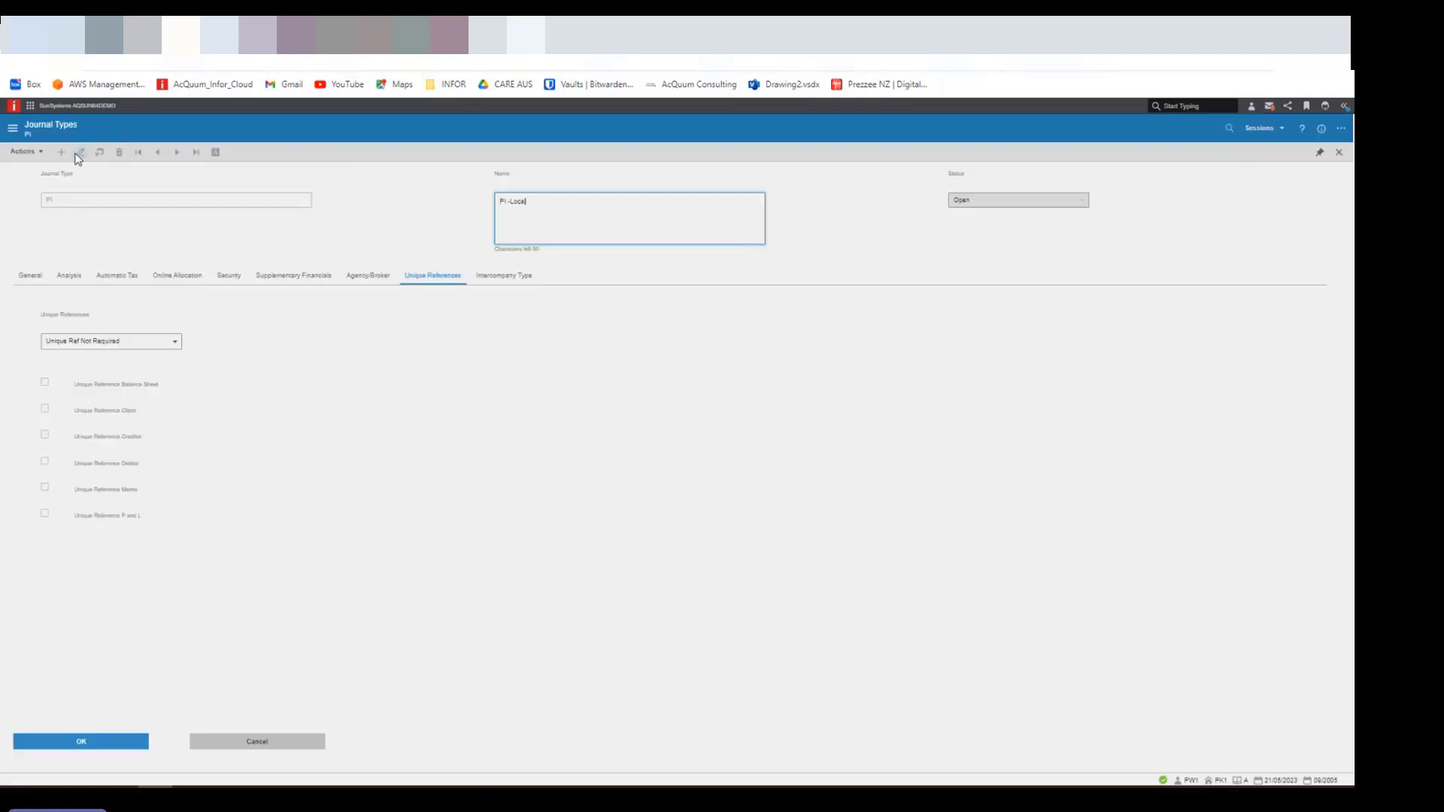
{"action": "left_click", "coordinate": [175, 343]}
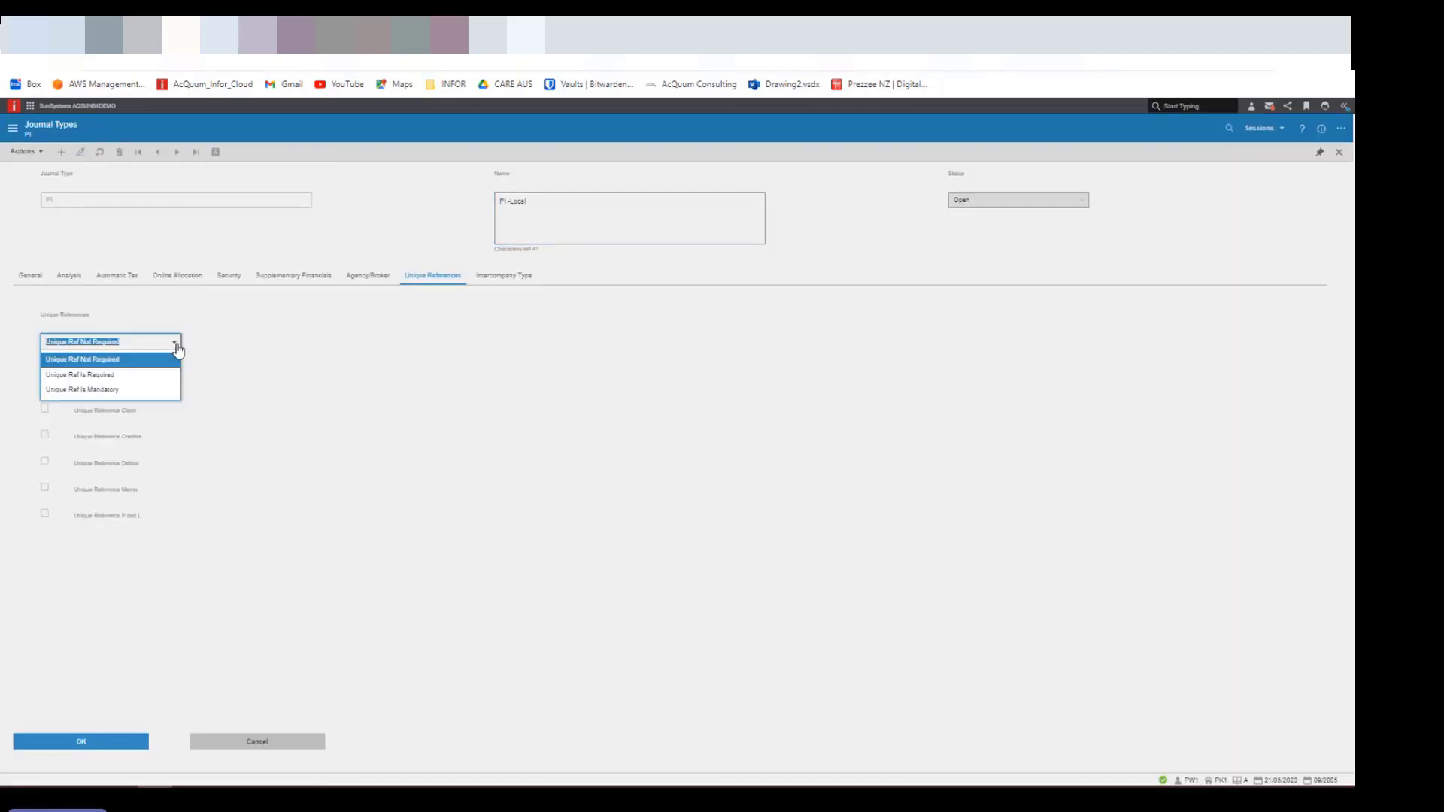
{"action": "left_click", "coordinate": [129, 390]}
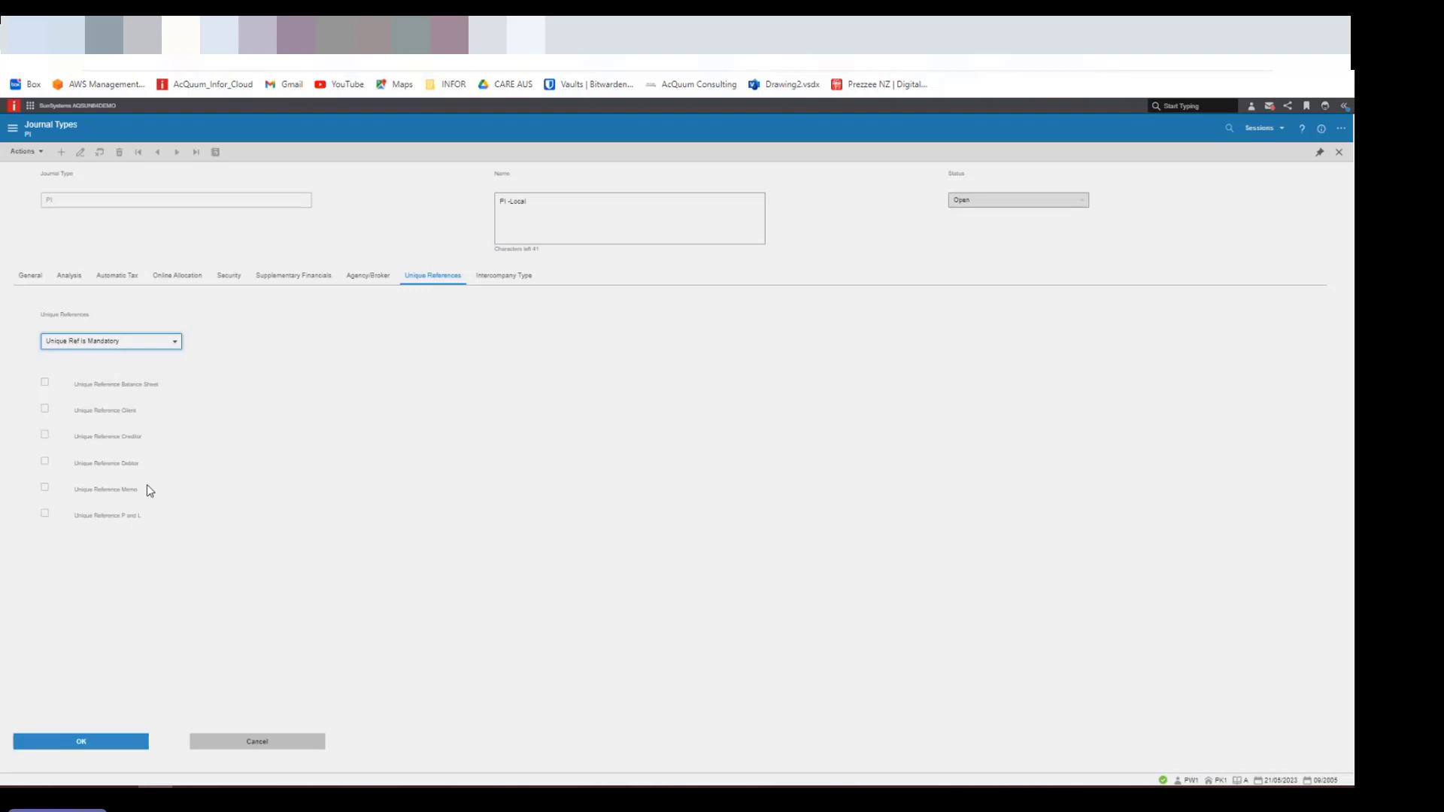
{"action": "left_click", "coordinate": [46, 440]}
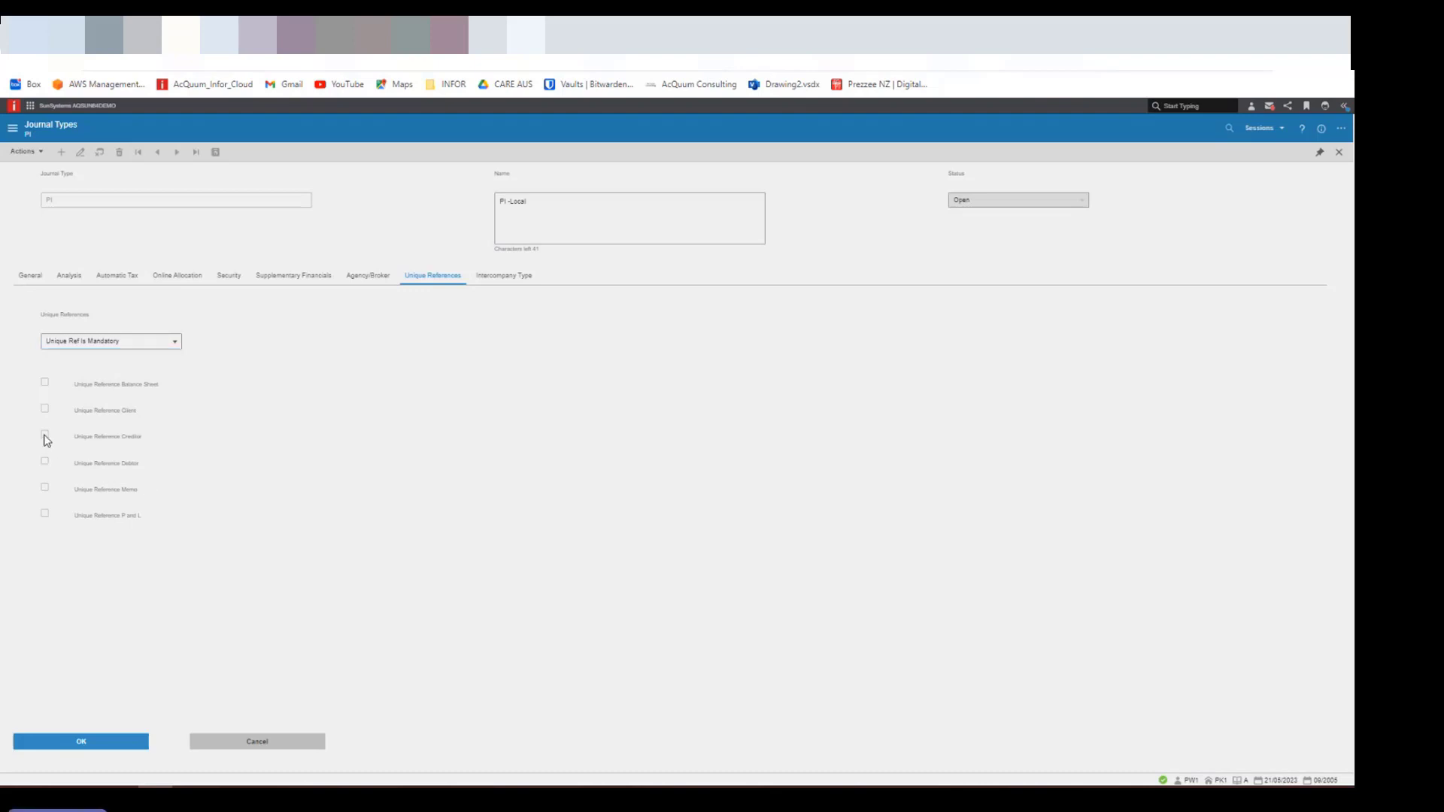
{"action": "left_click", "coordinate": [178, 351]}
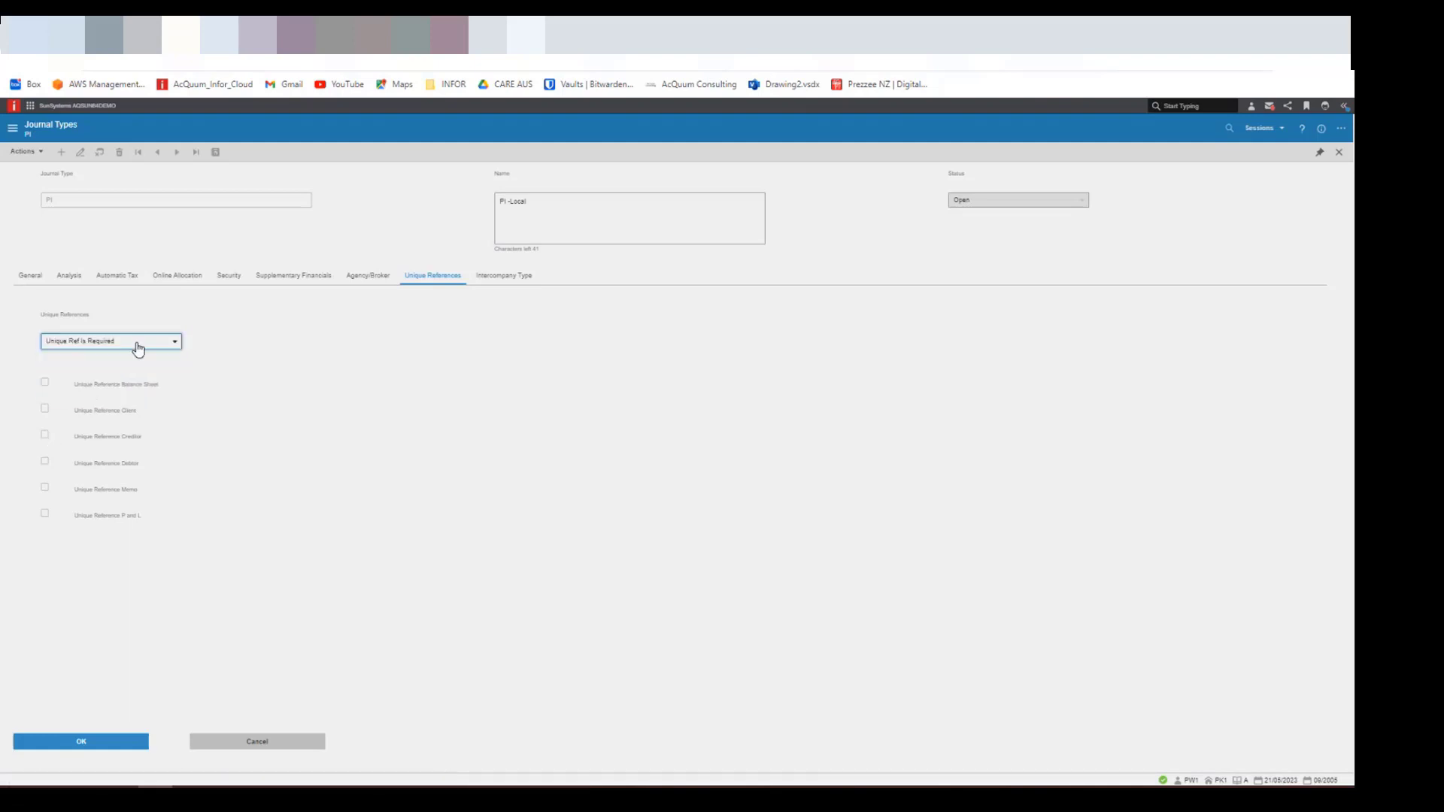
{"action": "left_click", "coordinate": [171, 343]}
{"action": "left_click", "coordinate": [124, 391]}
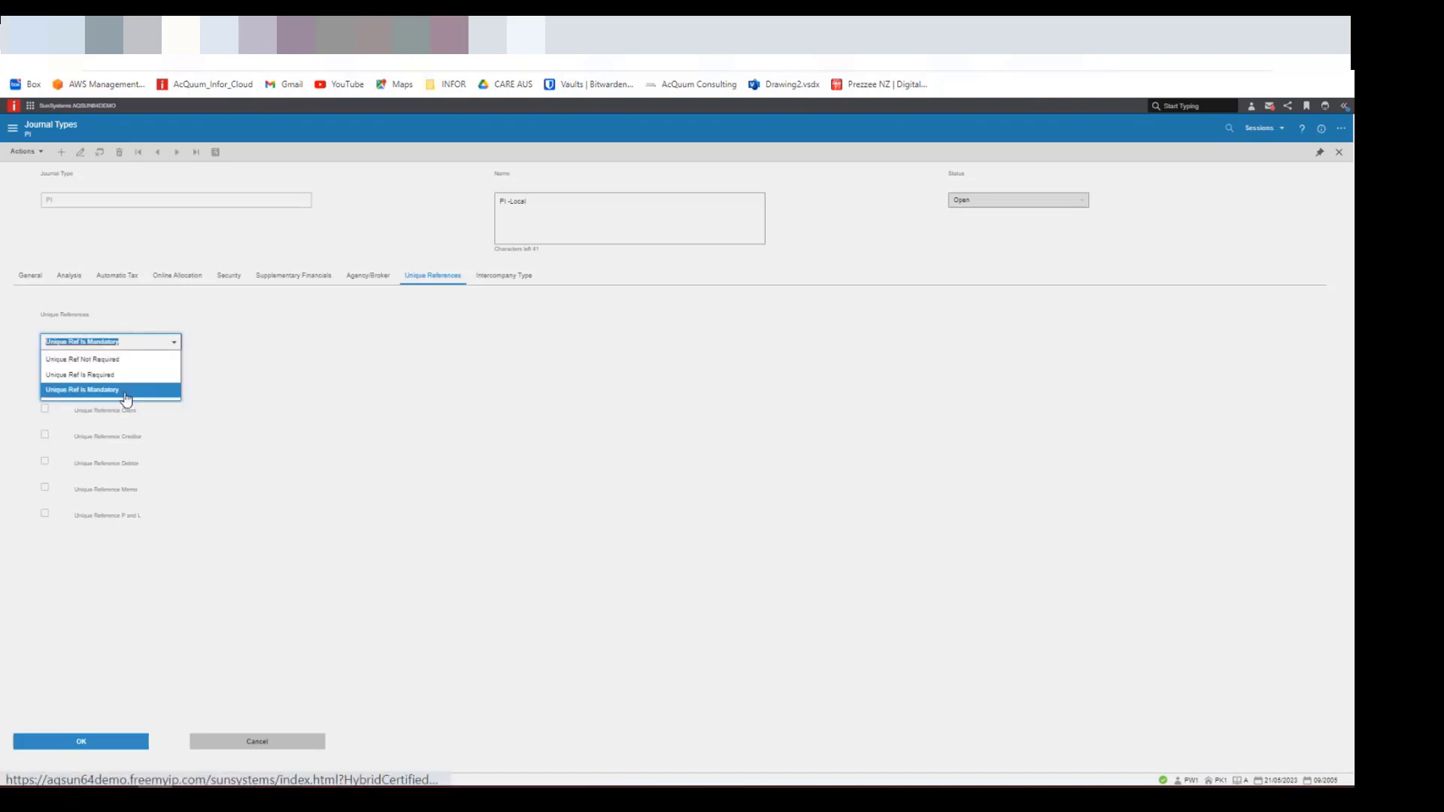
- Enable Unique Reference Creditor for the PI journal type and save the record
{"action": "left_click", "coordinate": [84, 741]}
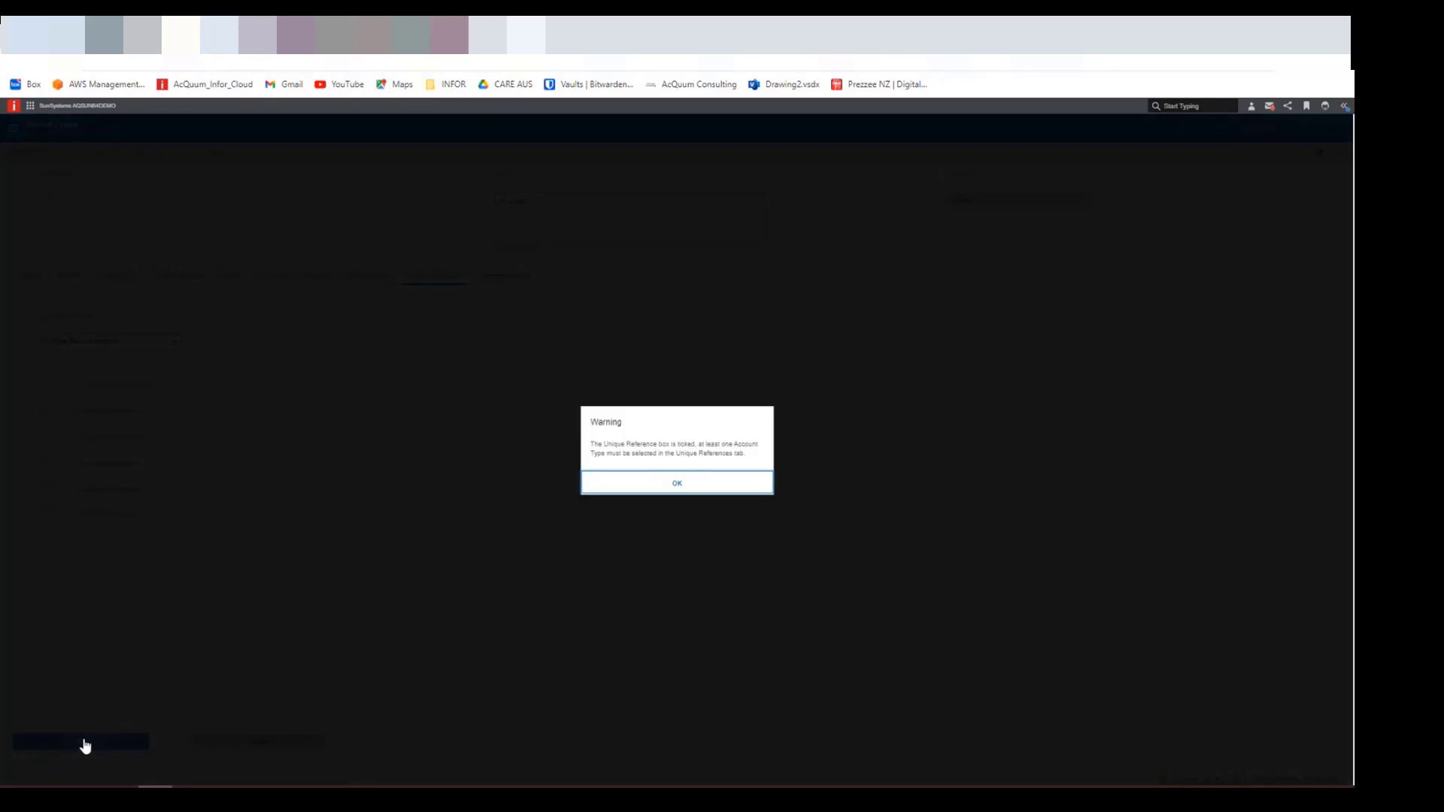
{"action": "left_click", "coordinate": [675, 485]}
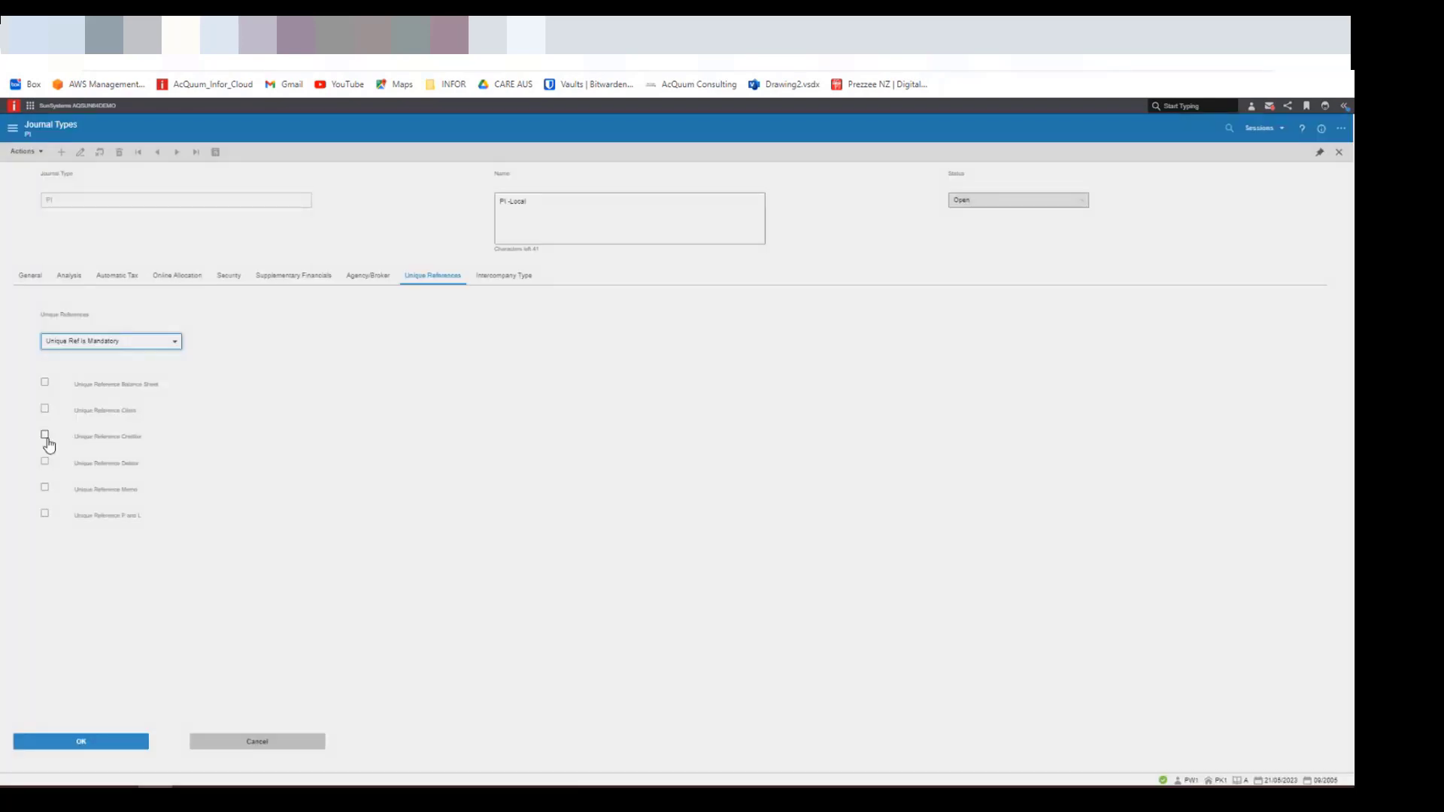
{"action": "left_click", "coordinate": [45, 437]}
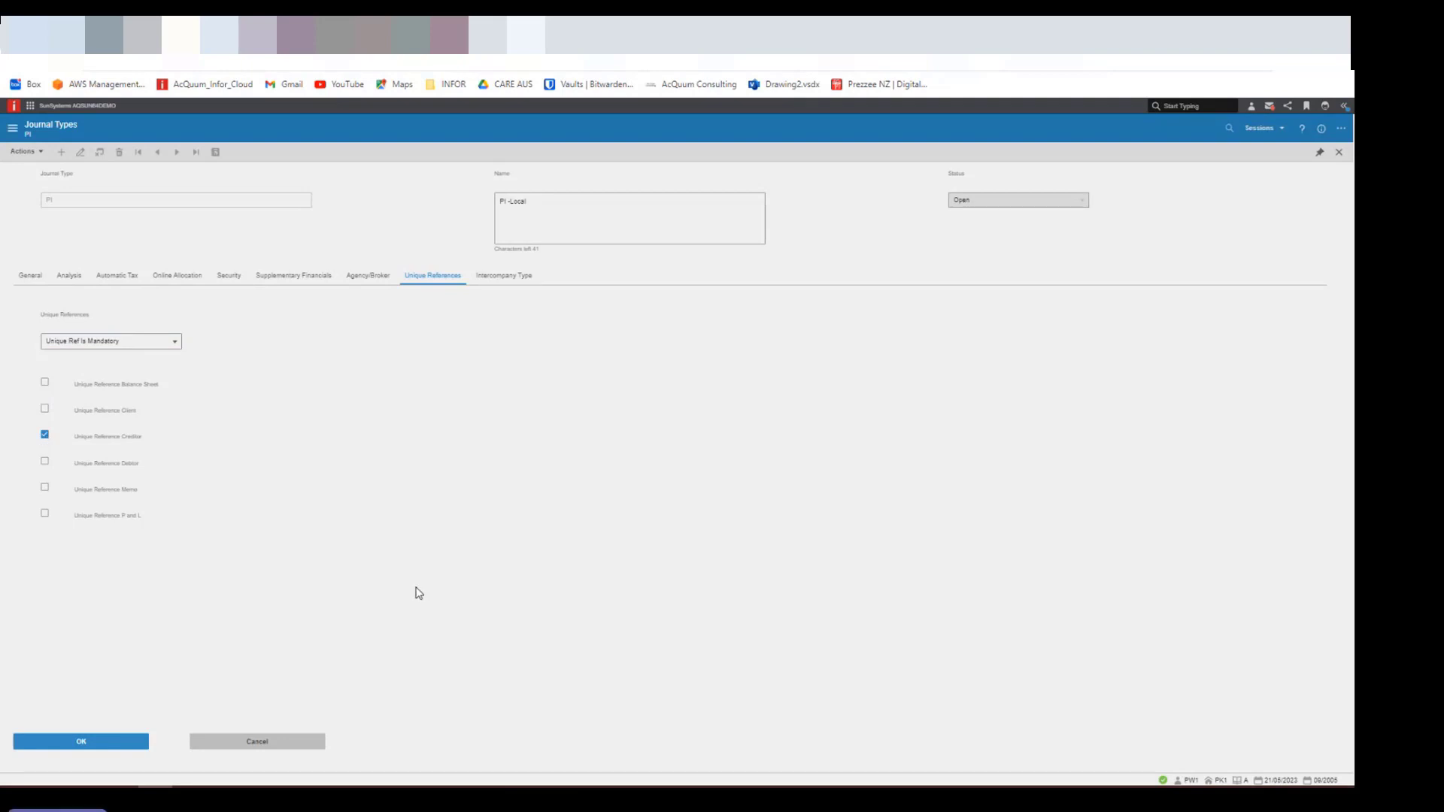
{"action": "left_click", "coordinate": [83, 746]}
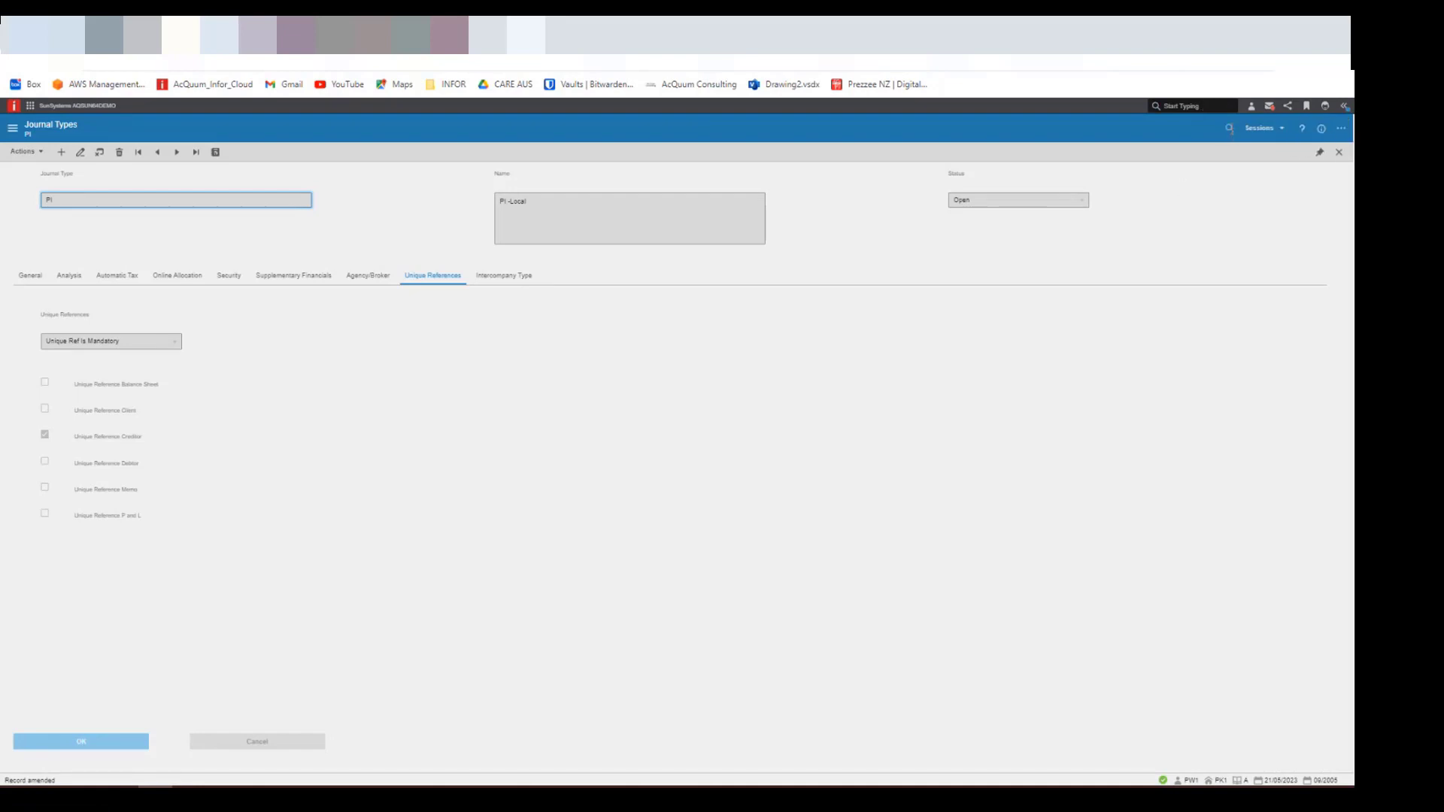
- Open Ledger Entry (LEN) and start a journal with journal type PI
{"action": "left_click", "coordinate": [1230, 128]}
{"action": "type", "text": "u"}
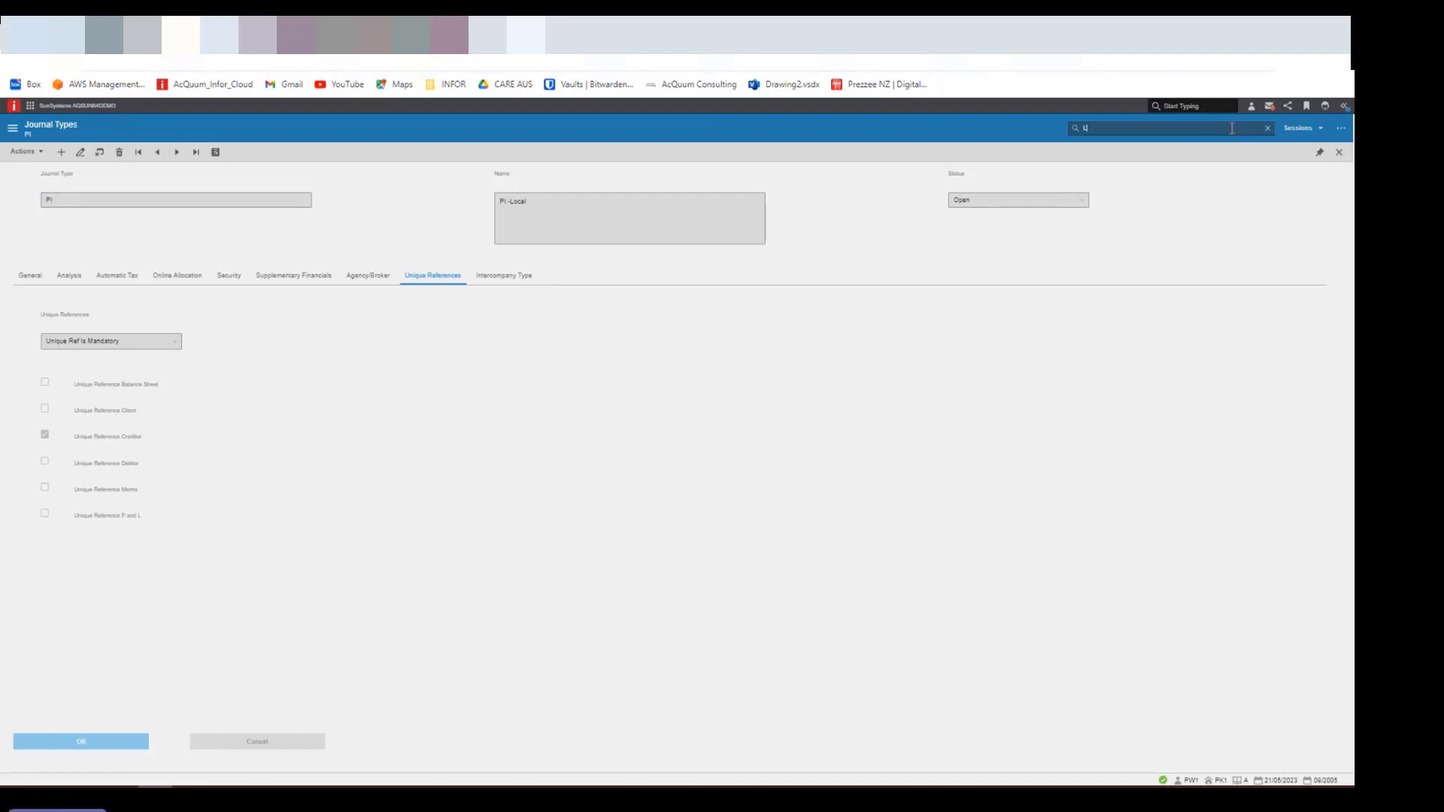
{"action": "type", "text": "EN"}
{"action": "key", "text": "Return"}
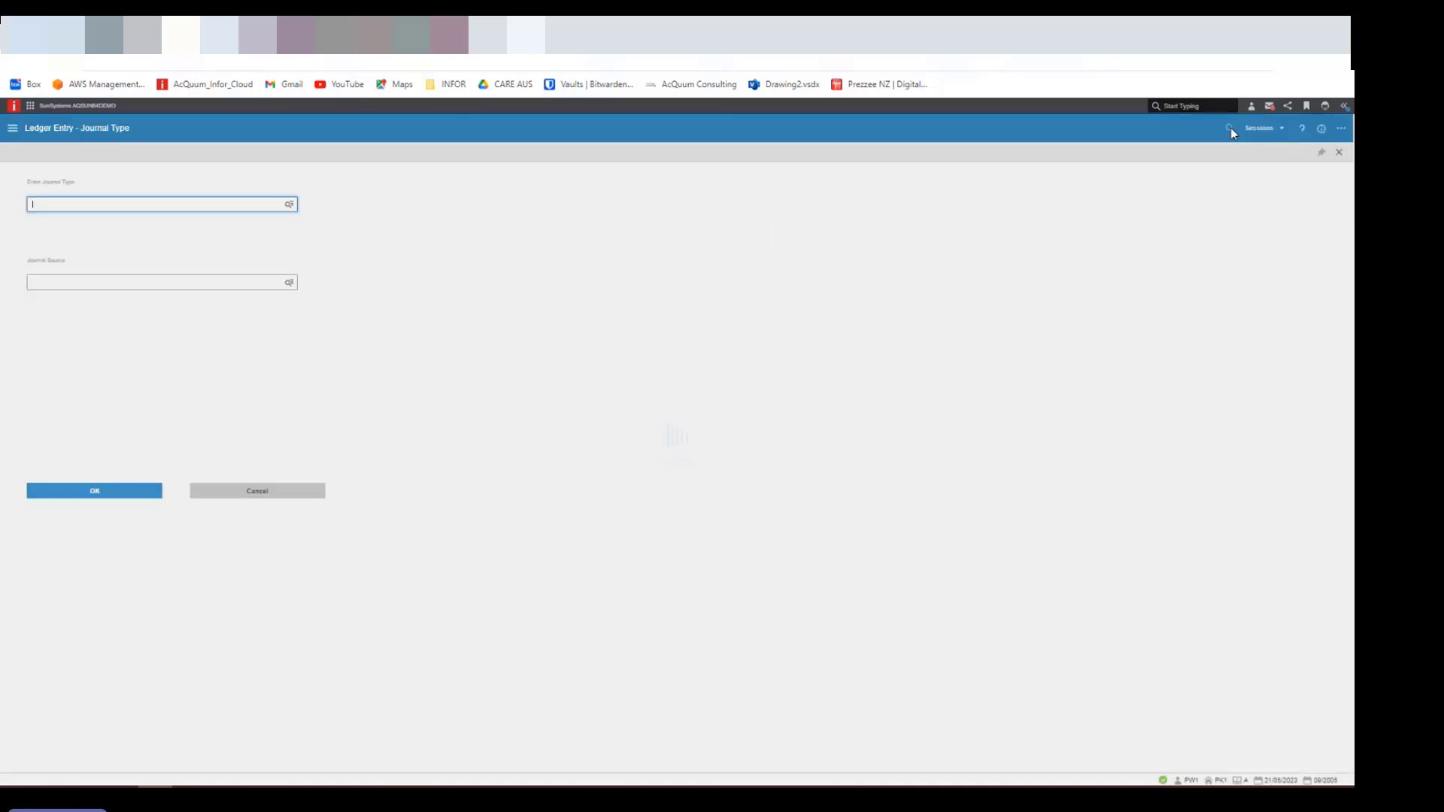
{"action": "type", "text": "PIU"}
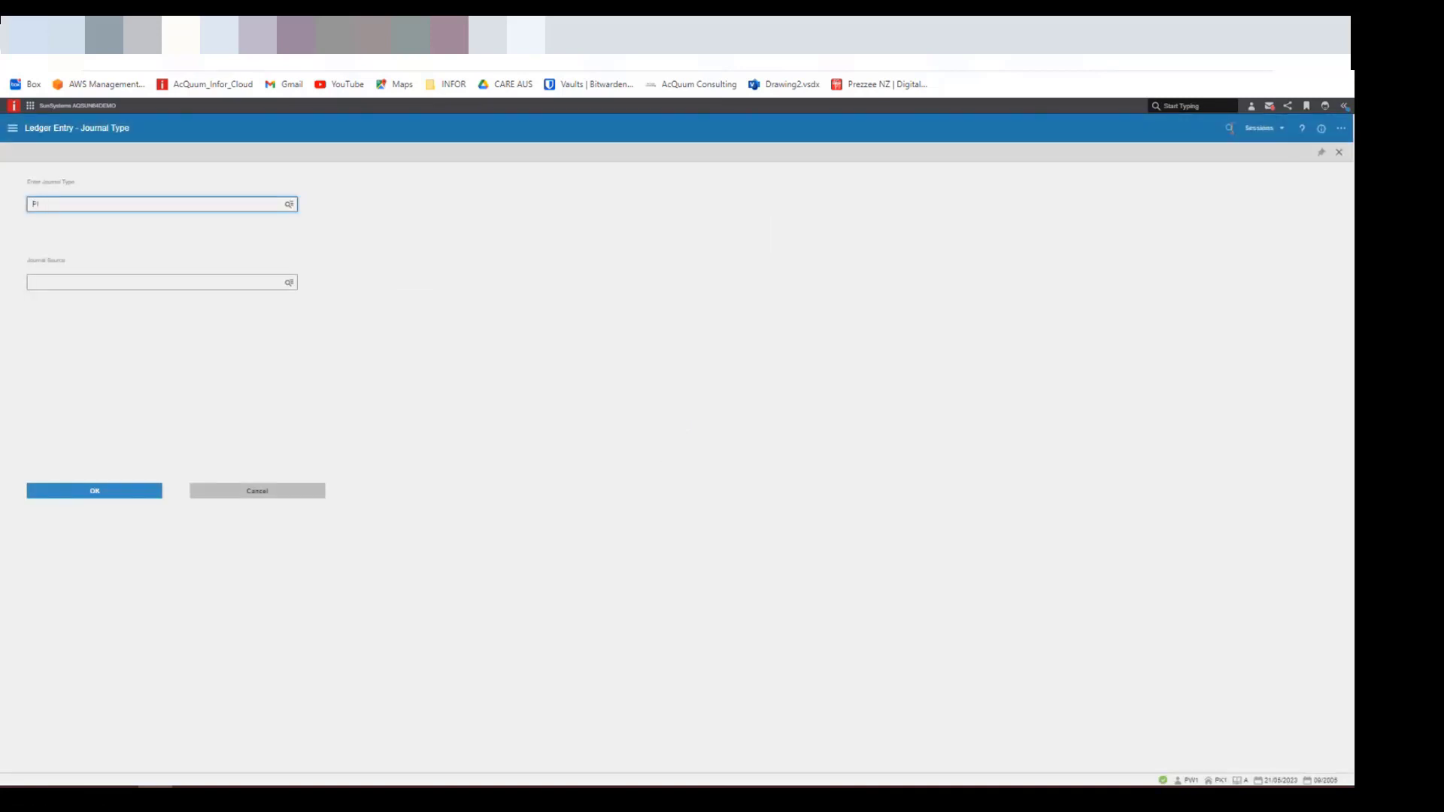
{"action": "key", "text": "Return"}
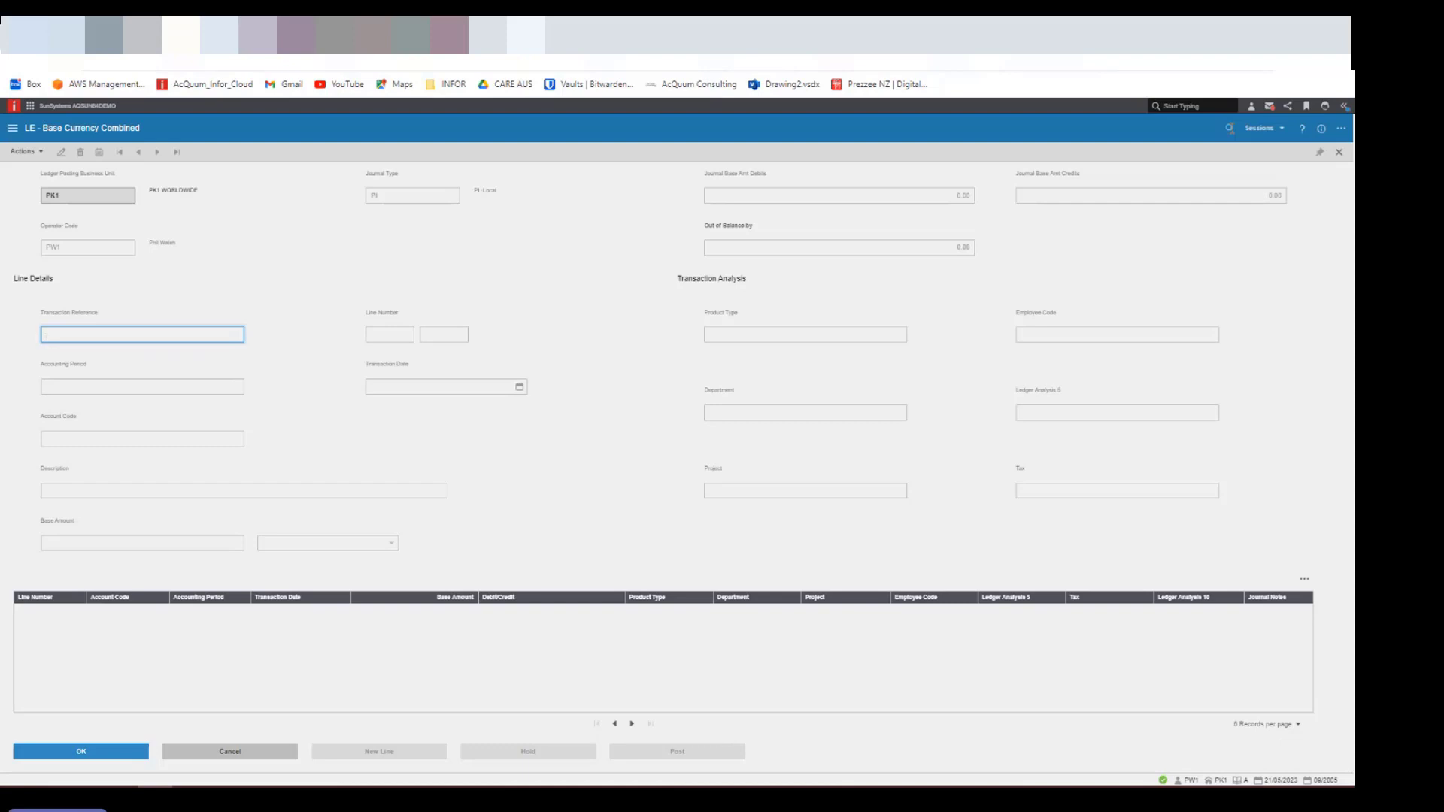
- Start the first journal line with transaction reference REF12 and the current date, 21/05/2023, as the transaction date
{"action": "type", "text": "REF"}
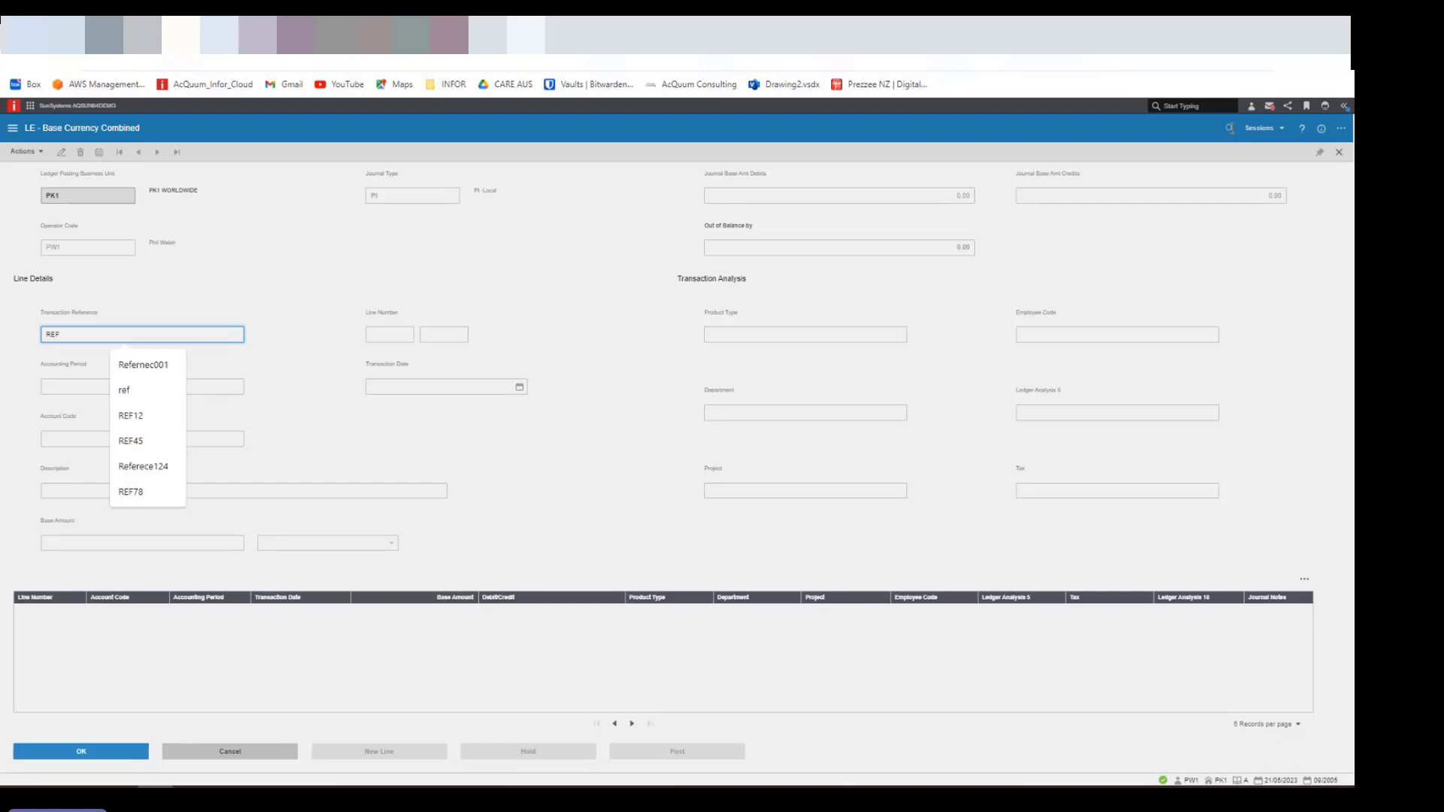
{"action": "type", "text": "12"}
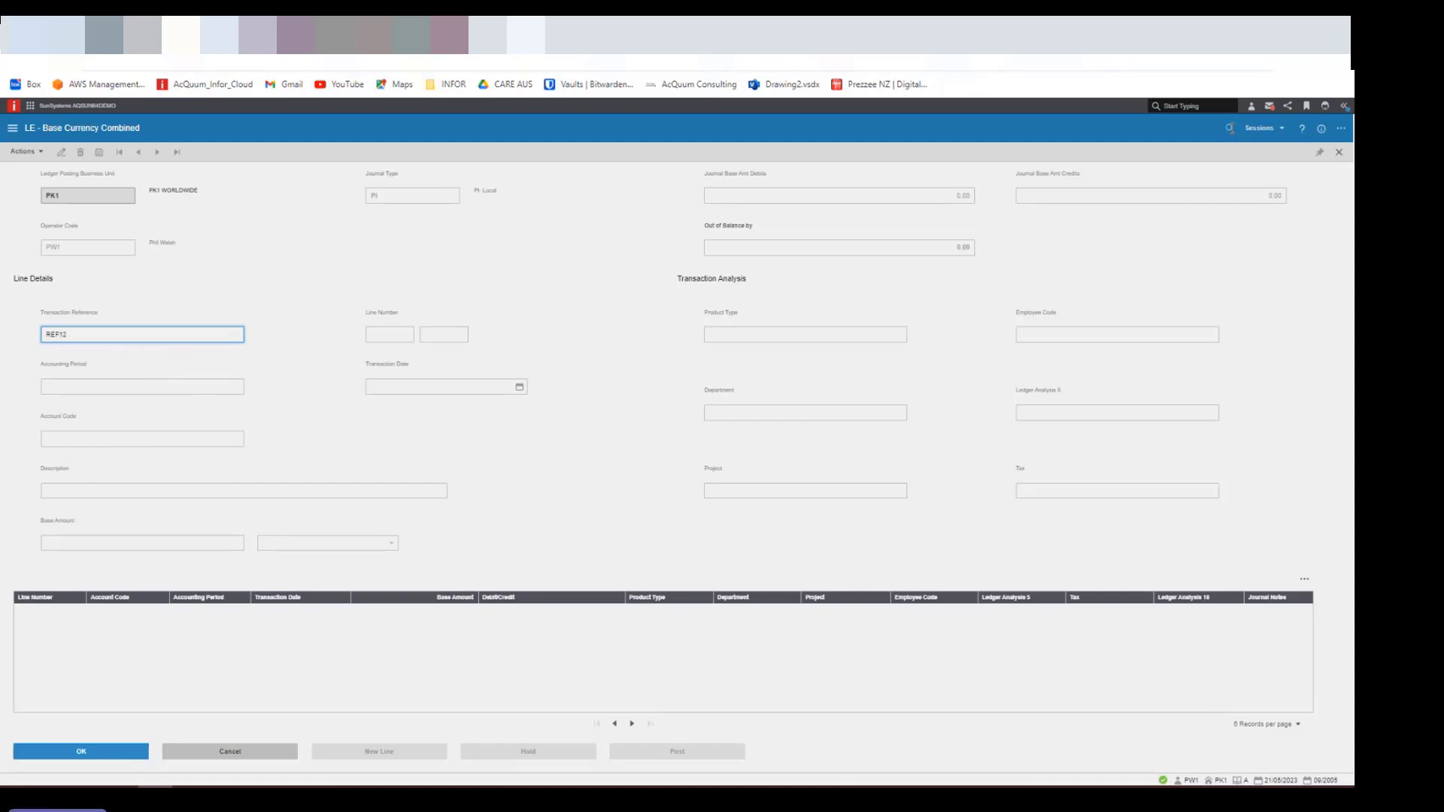
{"action": "key", "text": "Tab"}
{"action": "key", "text": "Tab"}
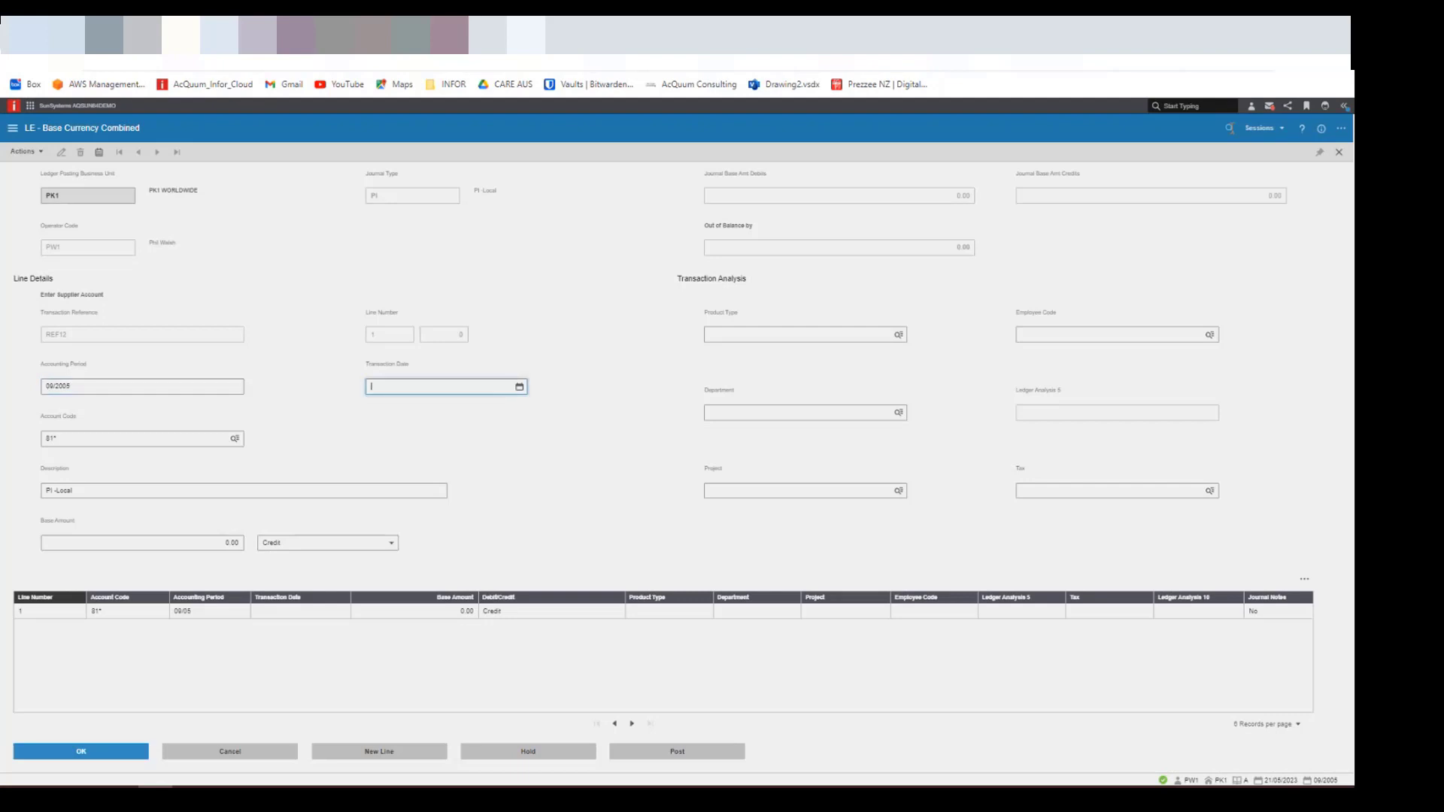
{"action": "key", "text": "t"}
{"action": "key", "text": "Tab"}
- Assign the line to the European Consultancy Agency supplier account and set its description to Oranages
{"action": "type", "text": "8"}
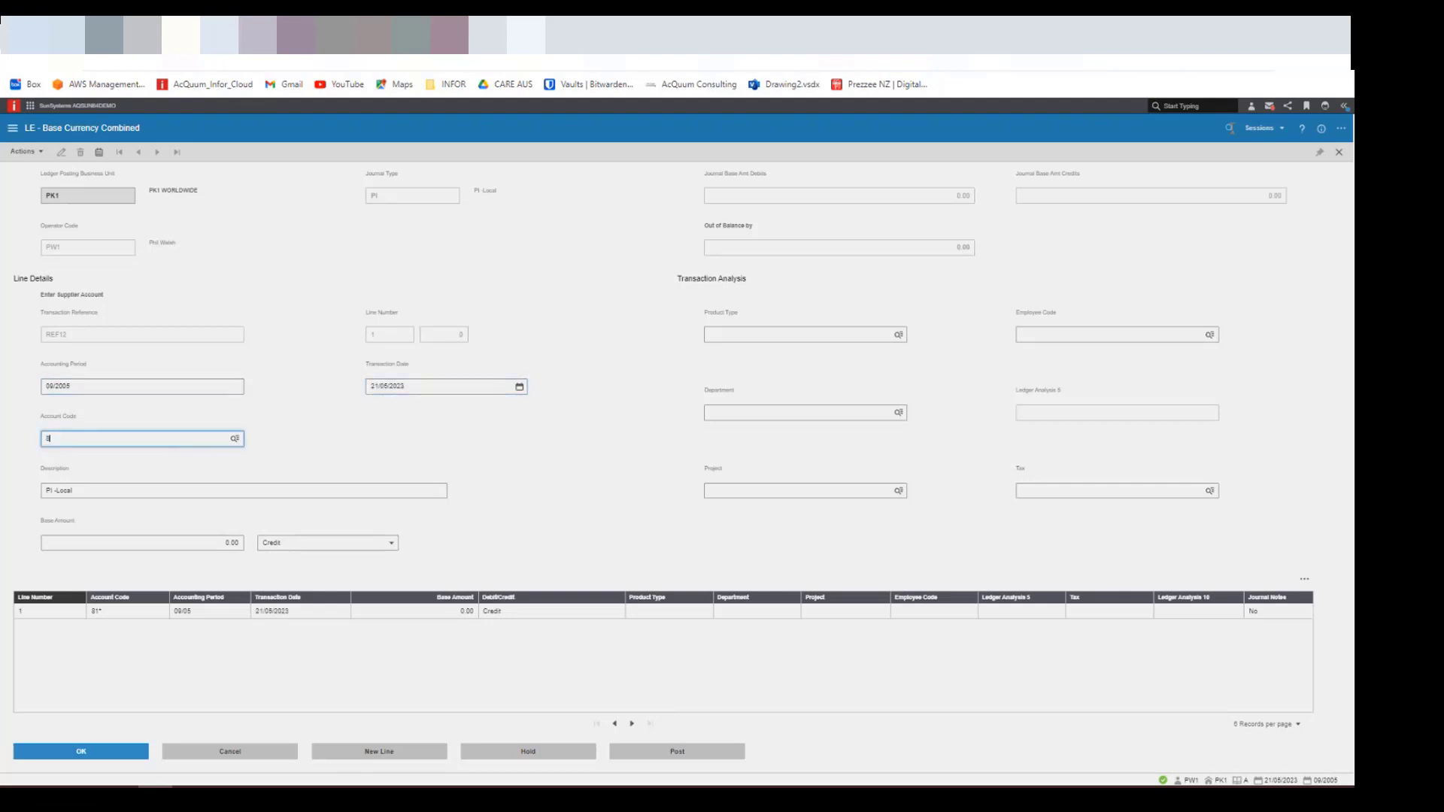
{"action": "type", "text": "1001"}
{"action": "key", "text": "Tab"}
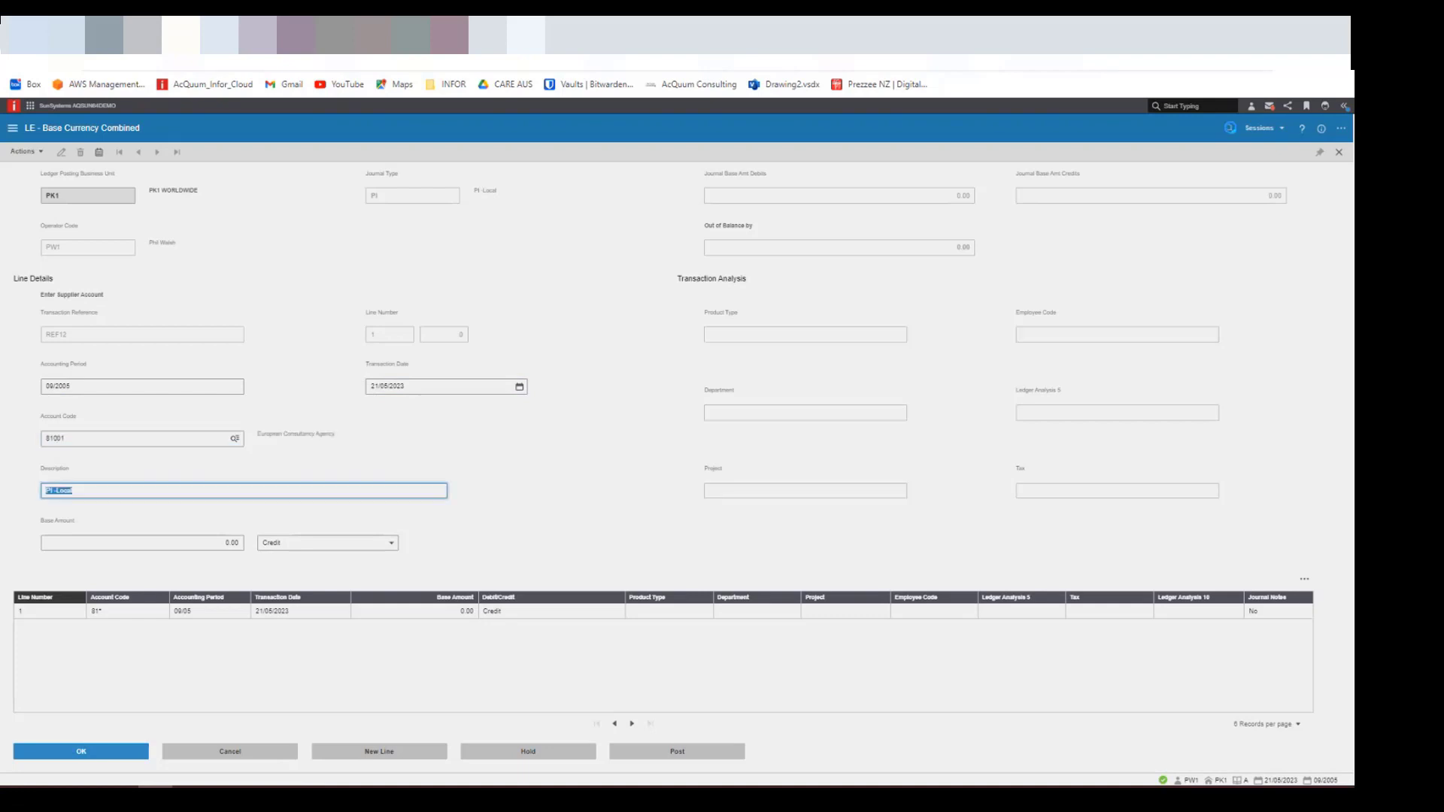
{"action": "type", "text": "Oranages"}
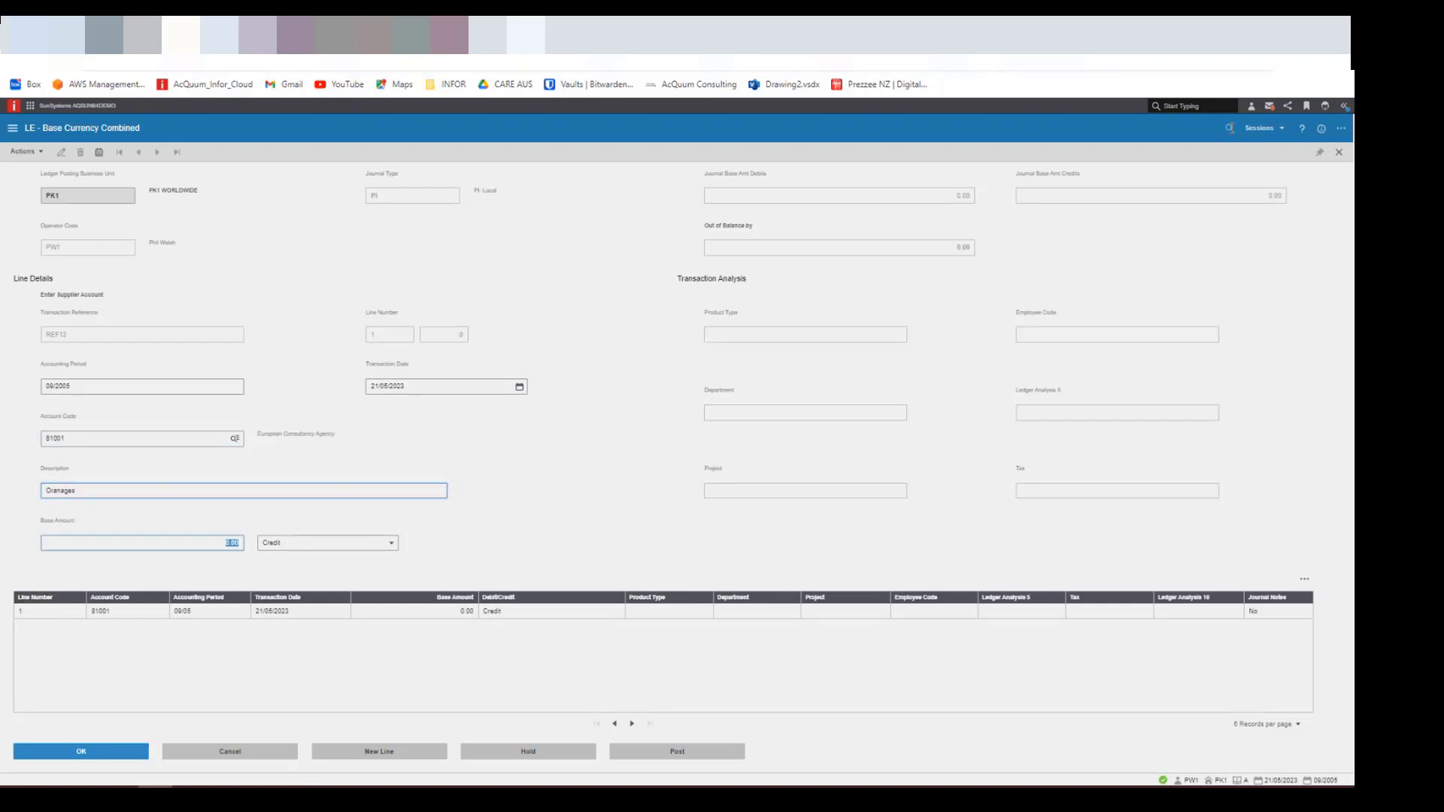
{"action": "key", "text": "Tab"}
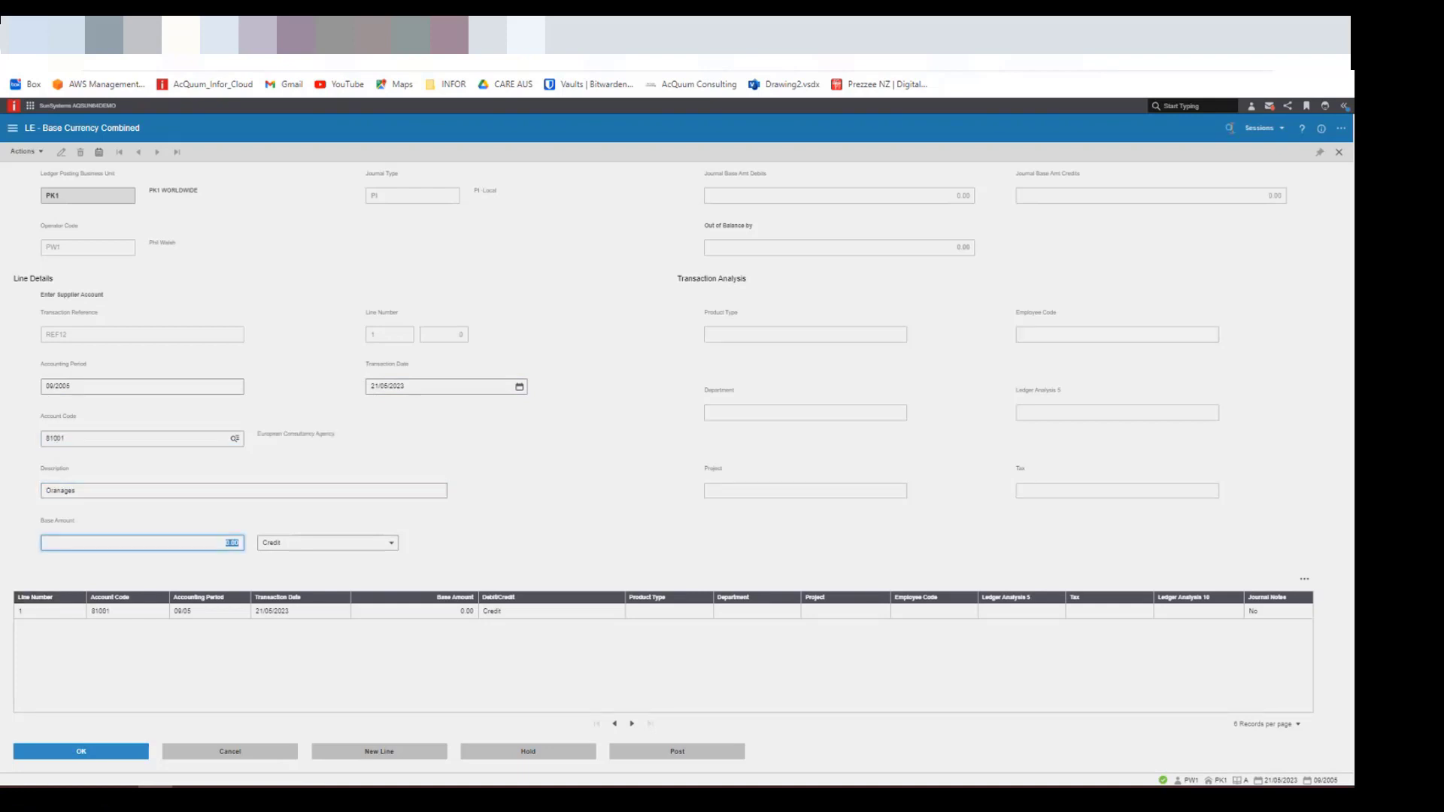
- Set the credit line's base amount to 220 and submit the line
{"action": "type", "text": "10"}
{"action": "key", "text": "BackSpace"}
{"action": "type", "text": "10"}
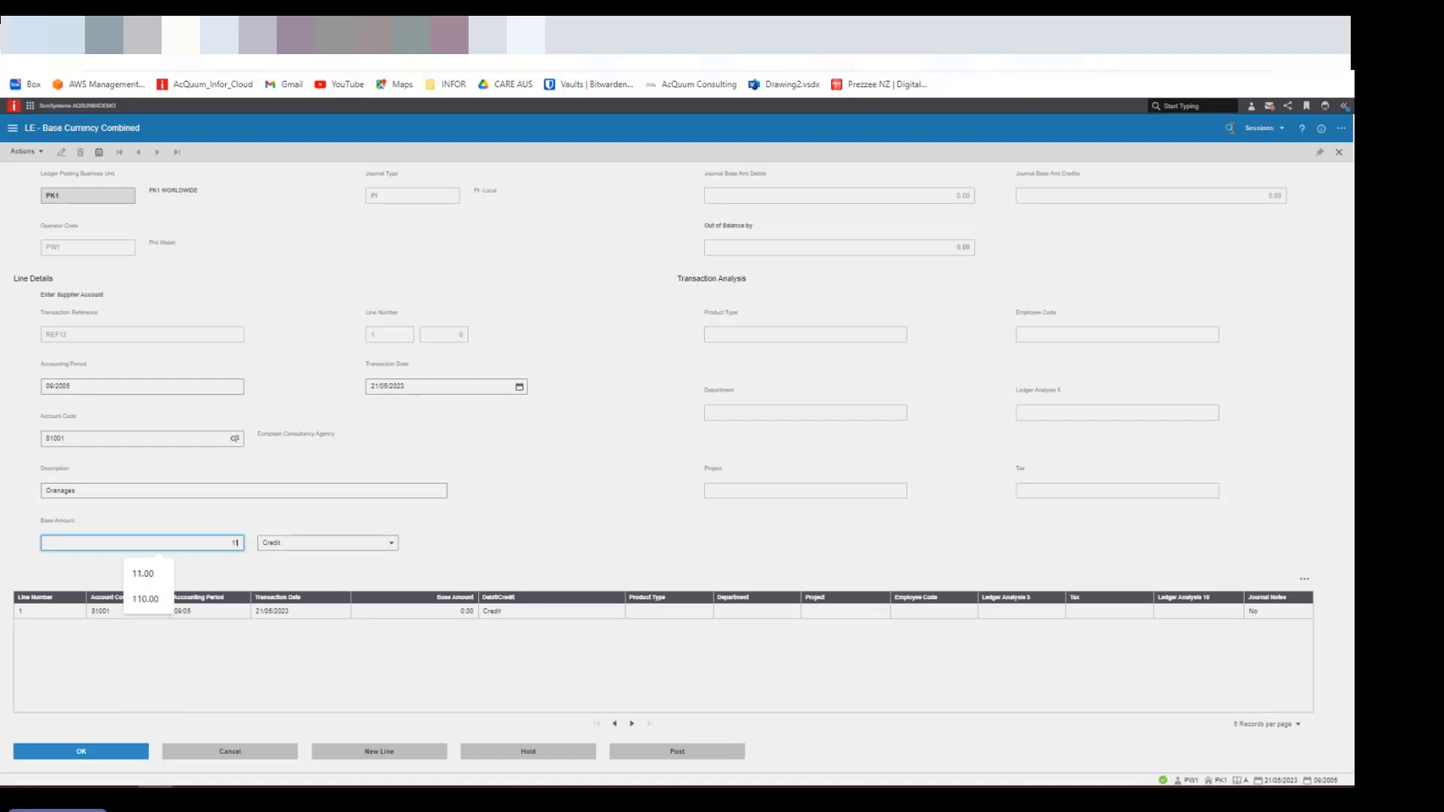
{"action": "key", "text": "BackSpace"}
{"action": "key", "text": "BackSpace"}
{"action": "key", "text": "BackSpace"}
{"action": "type", "text": "220"}
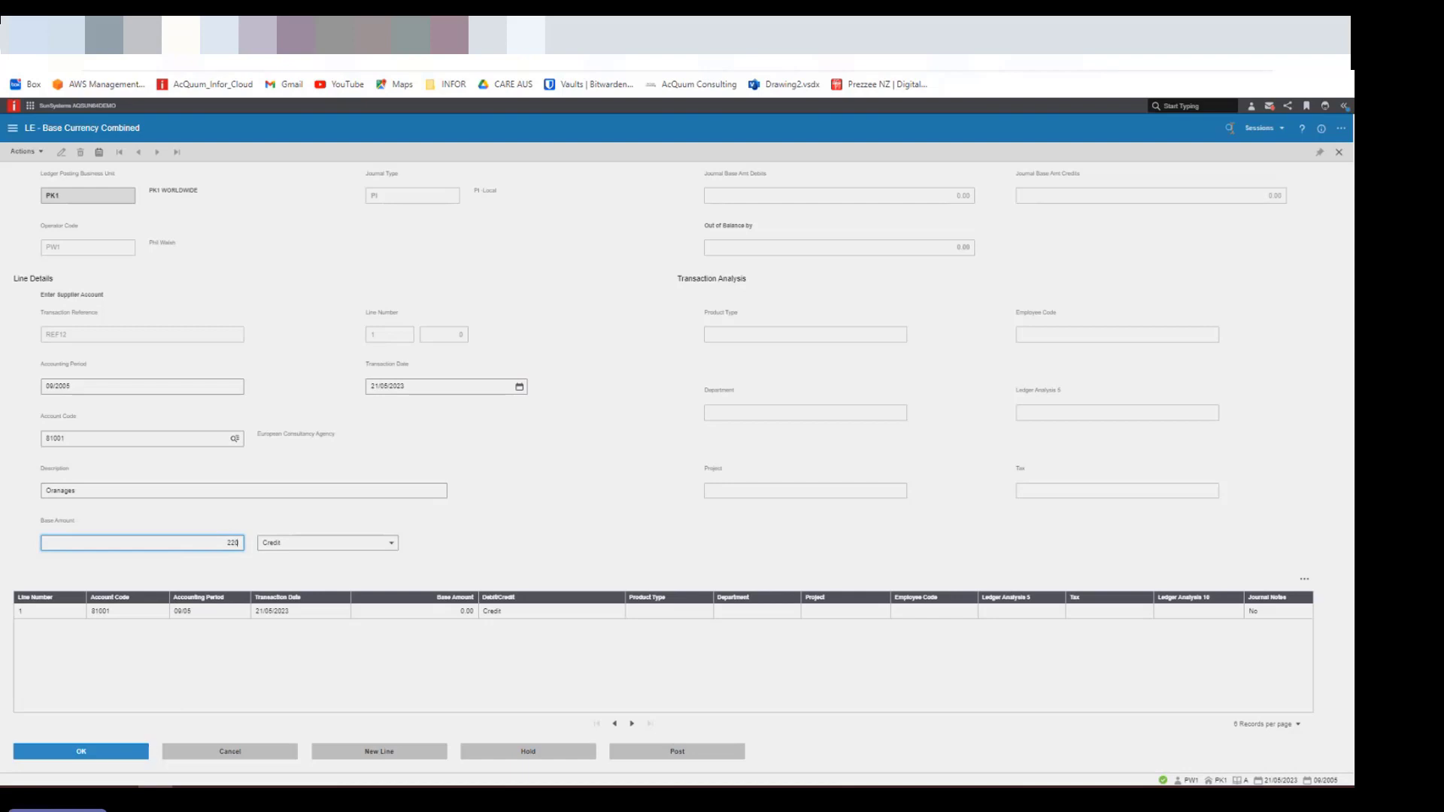
{"action": "key", "text": "Return"}
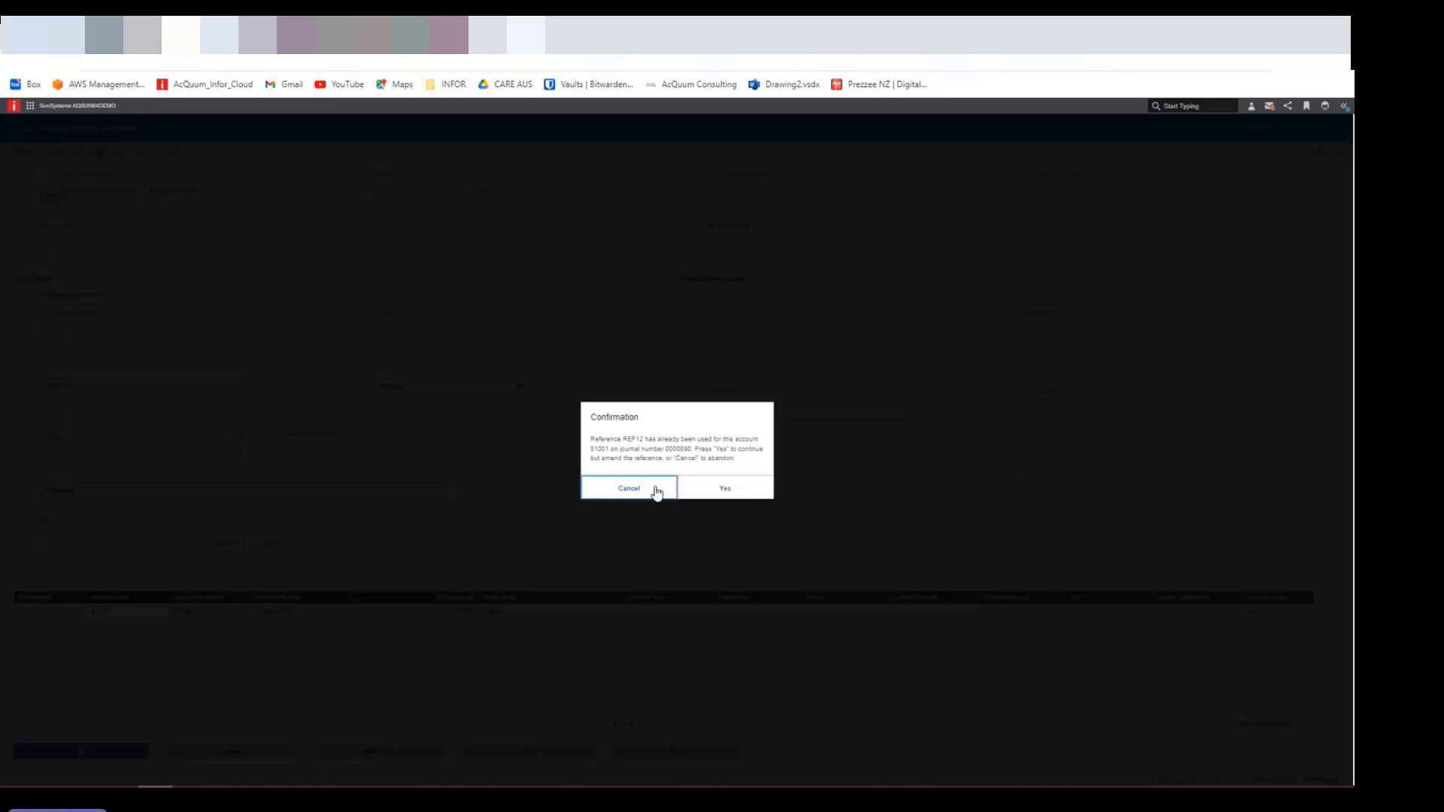
- Choose to continue by amending the duplicate reference, and change the existing transaction reference to REF12_1
{"action": "left_click", "coordinate": [725, 490]}
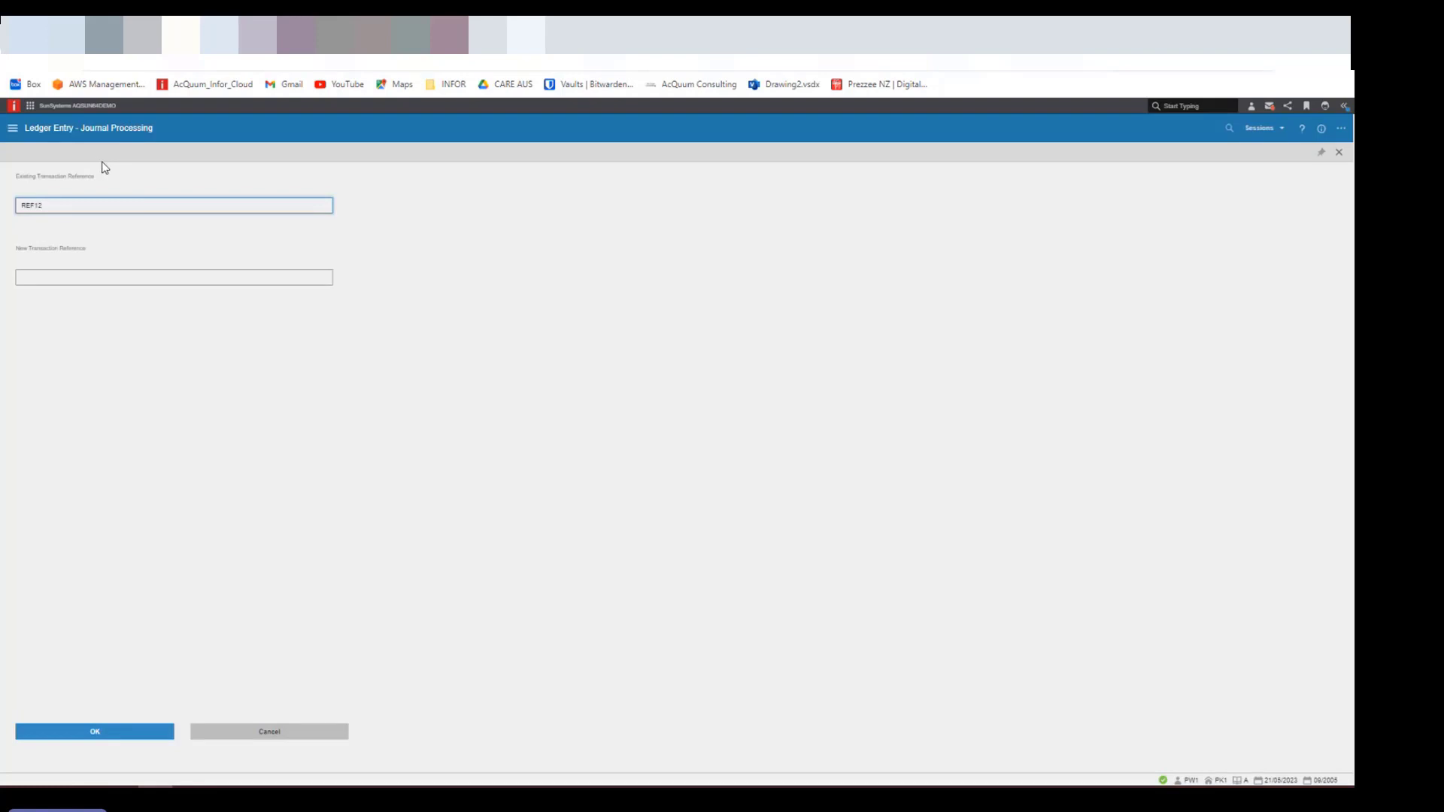
{"action": "type", "text": "REF12A"}
{"action": "key", "text": "BackSpace"}
{"action": "type", "text": "_1"}
- Review the Unique References settings in the Journal Type session, and switch to the Infor documentation page on Unique References
{"action": "left_click", "coordinate": [1284, 137]}
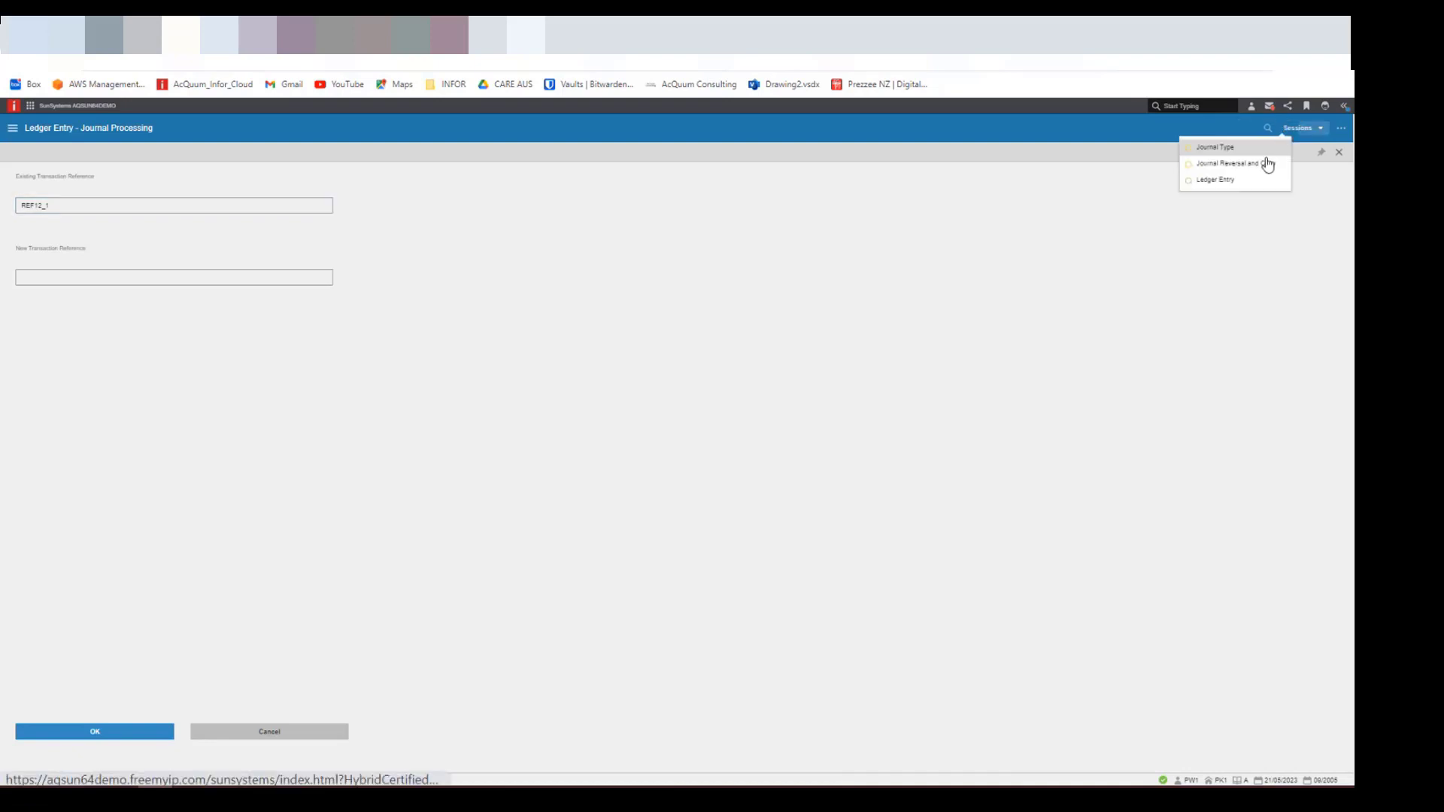
{"action": "left_click", "coordinate": [1241, 150]}
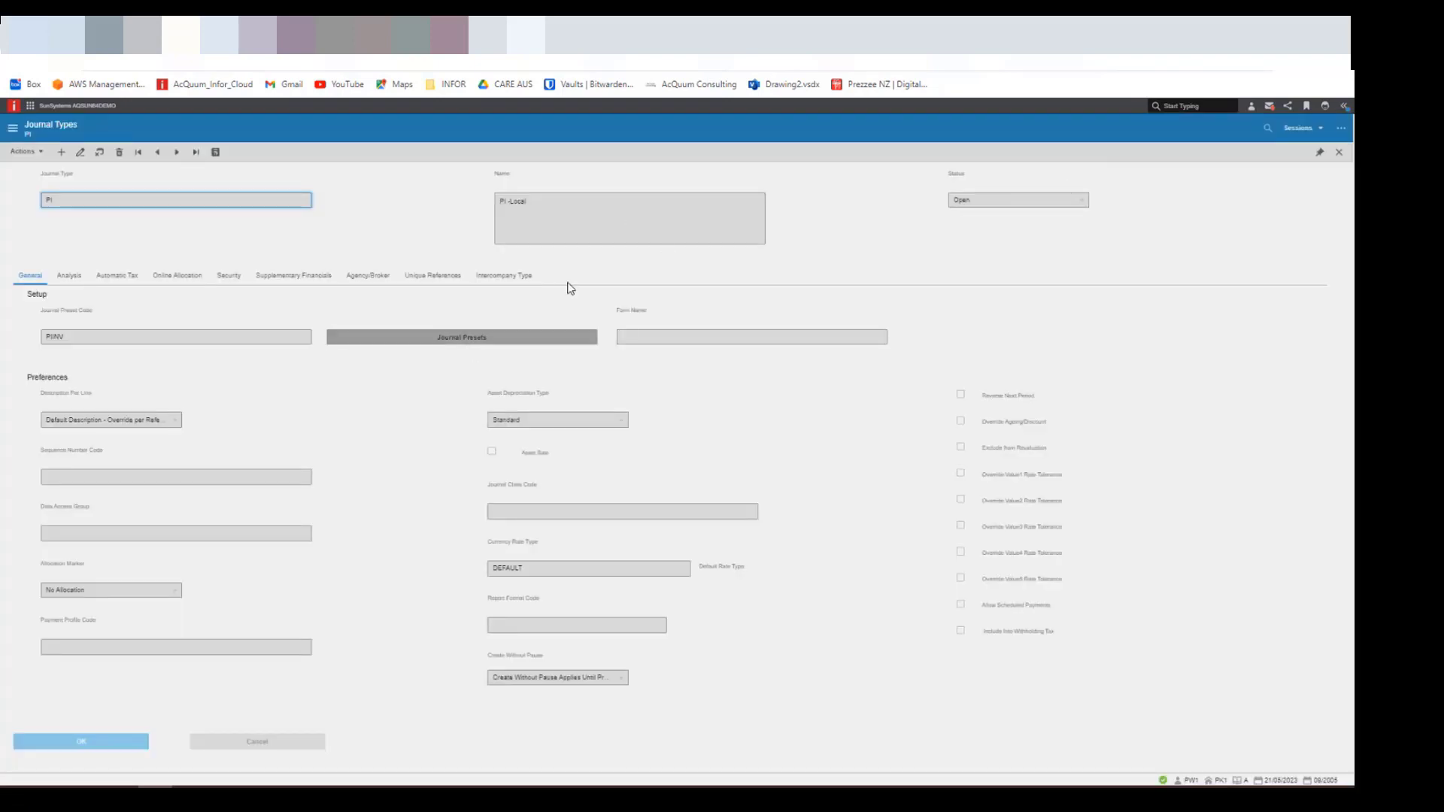
{"action": "left_click", "coordinate": [441, 278]}
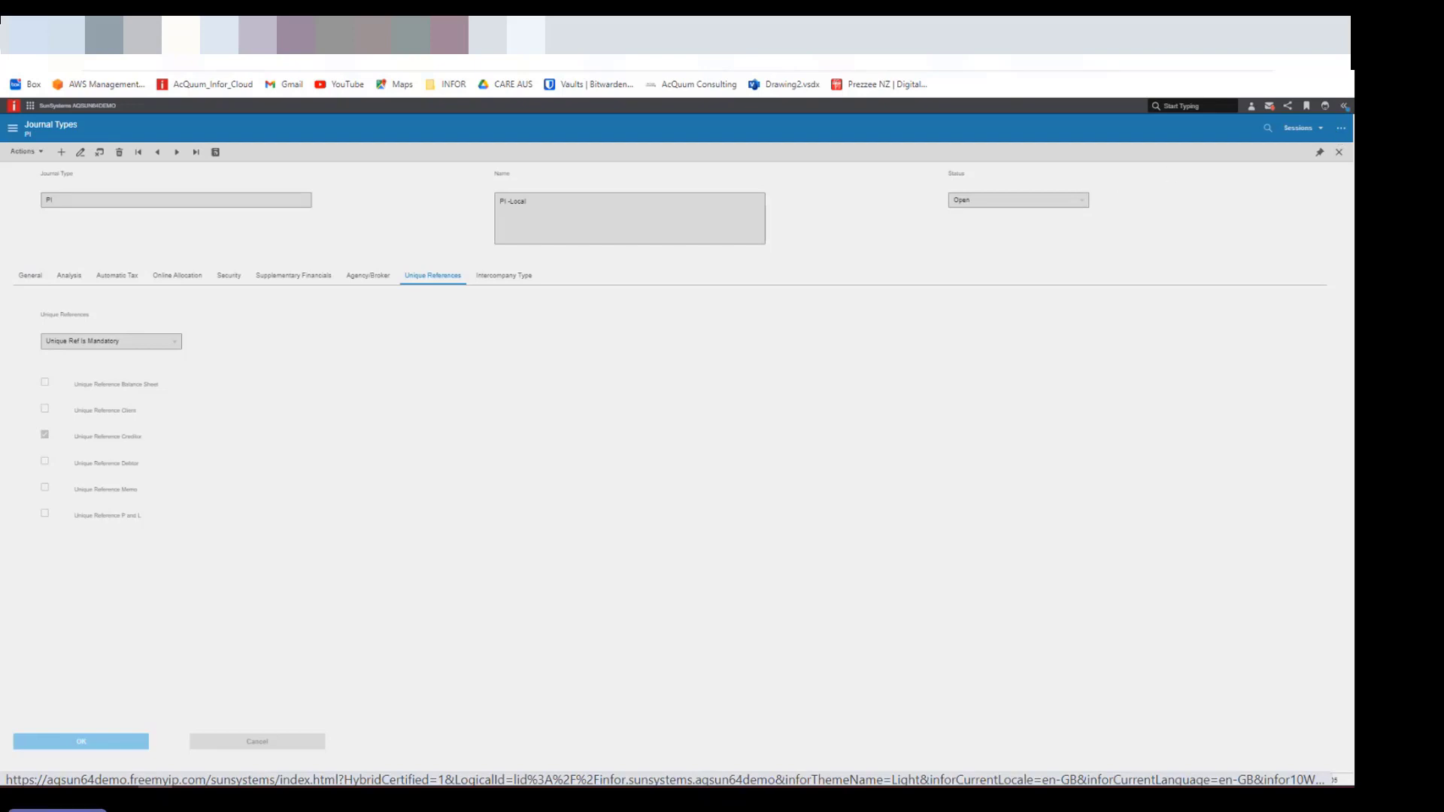
{"action": "left_click", "coordinate": [485, 34]}
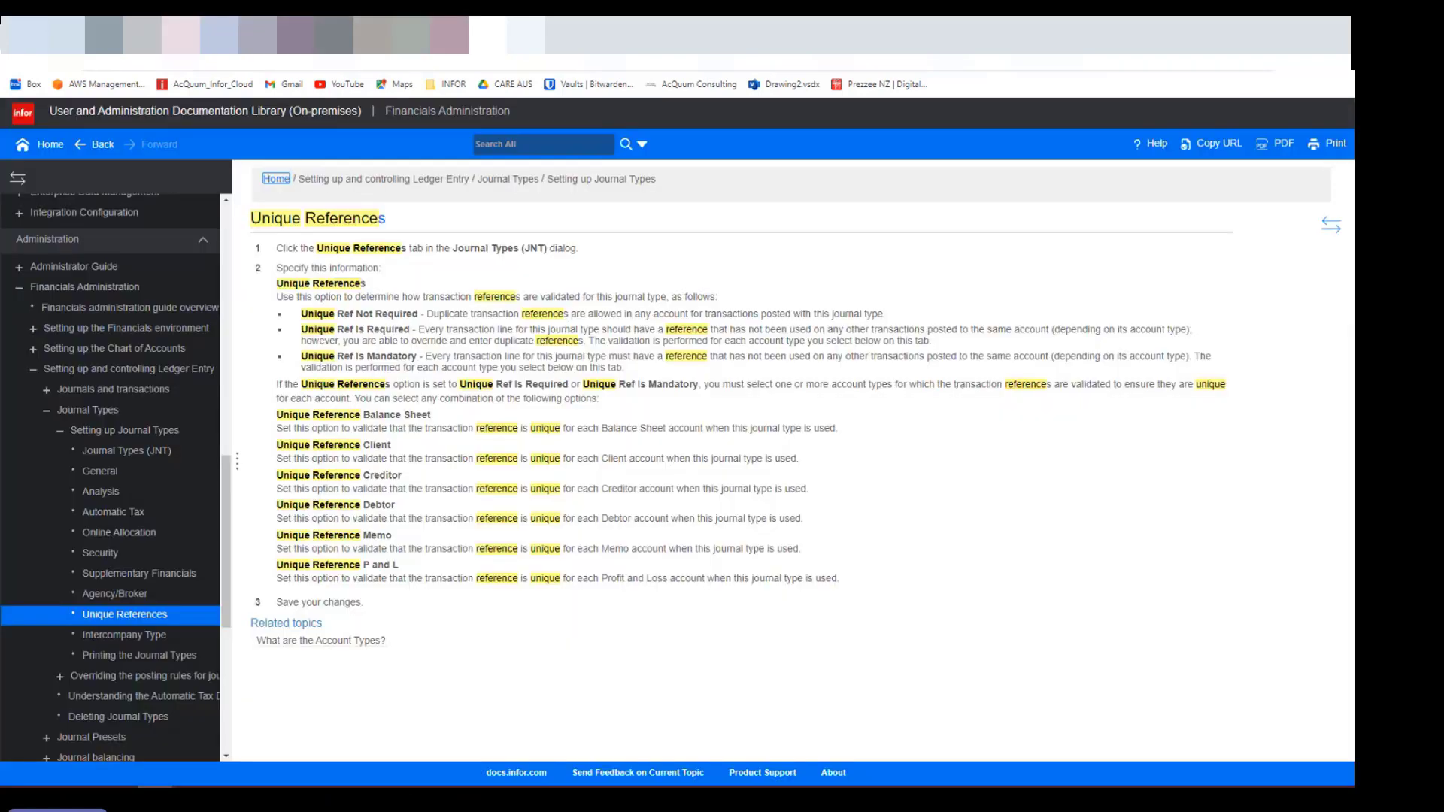